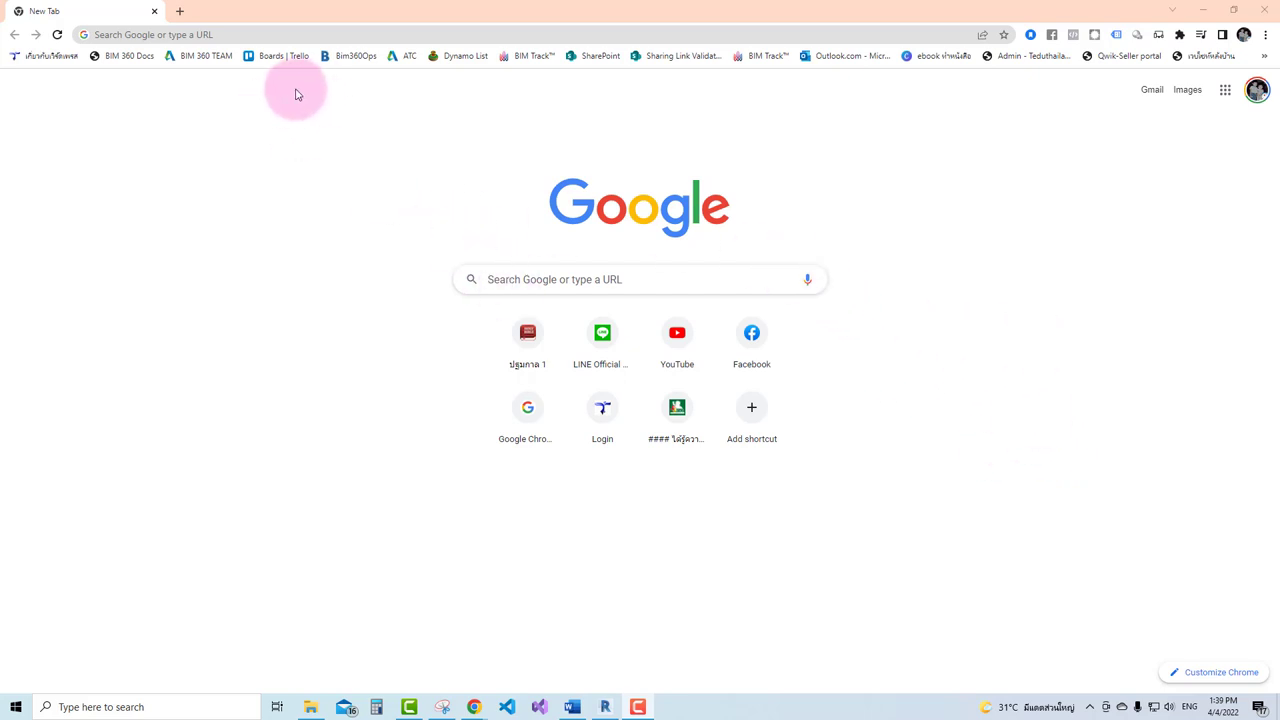
- Run a Google search for 'revit 2022 download'
click(520, 280)
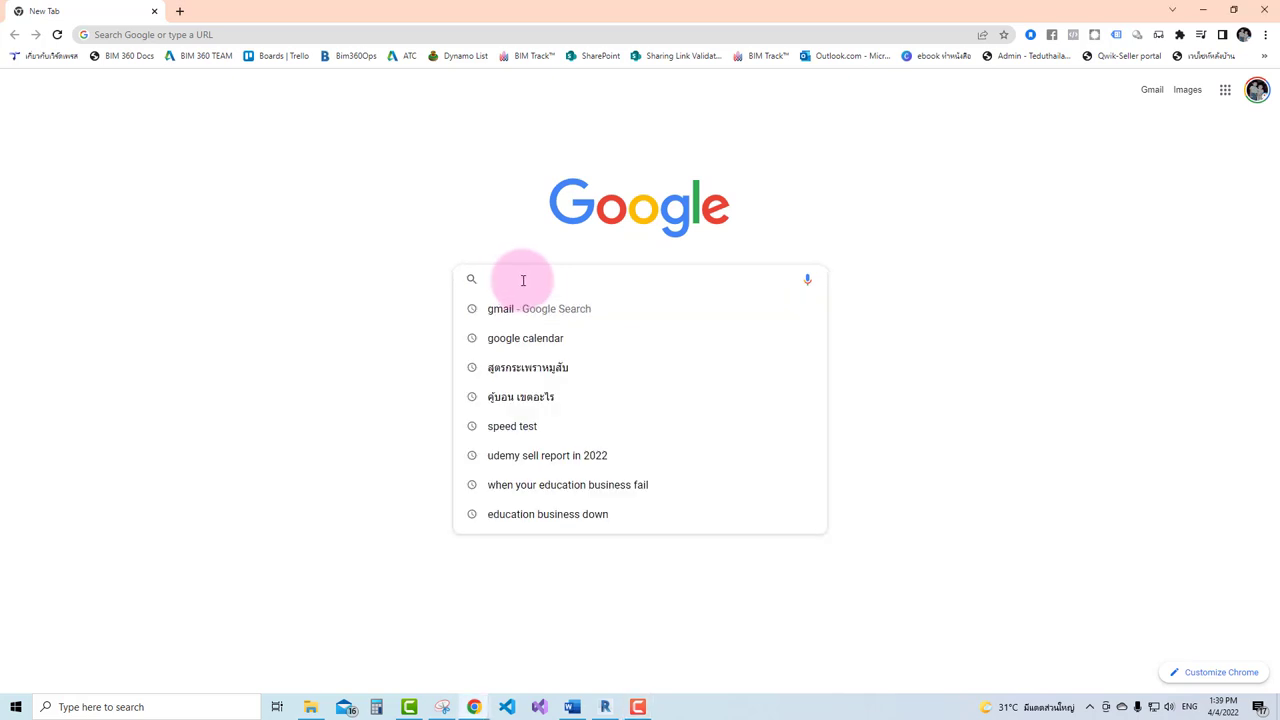
text(revit)
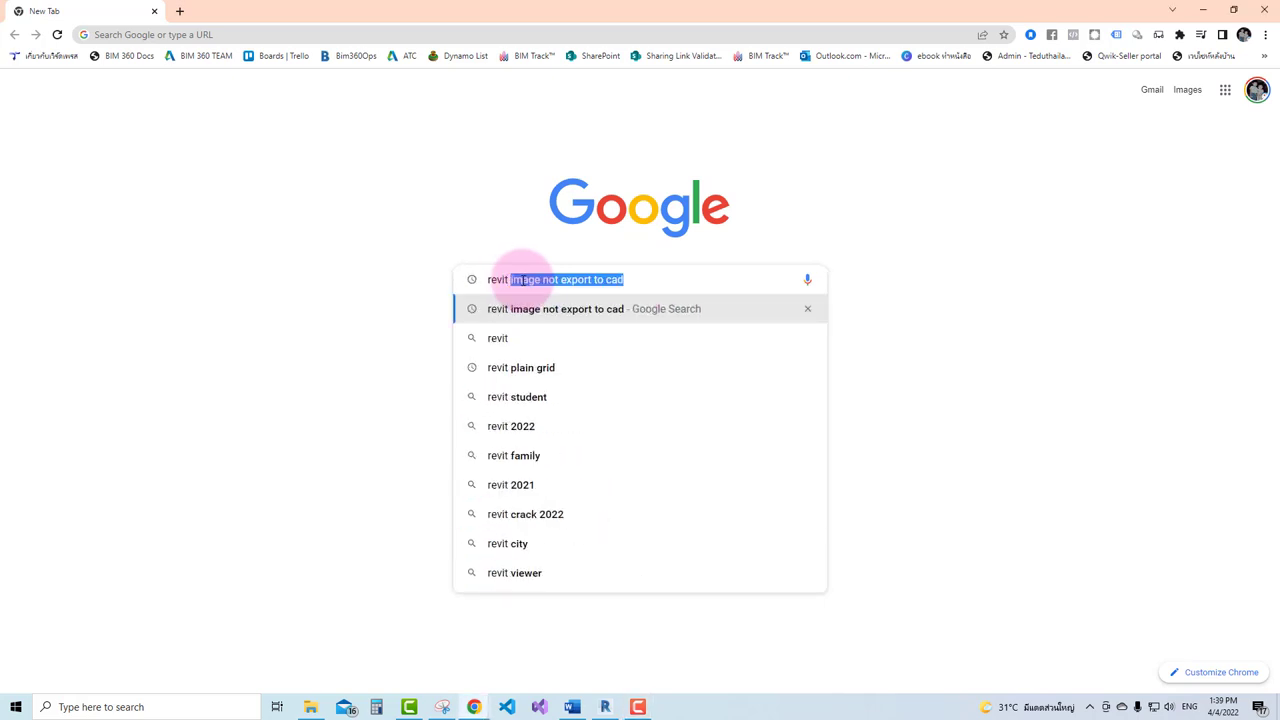
text( 2022)
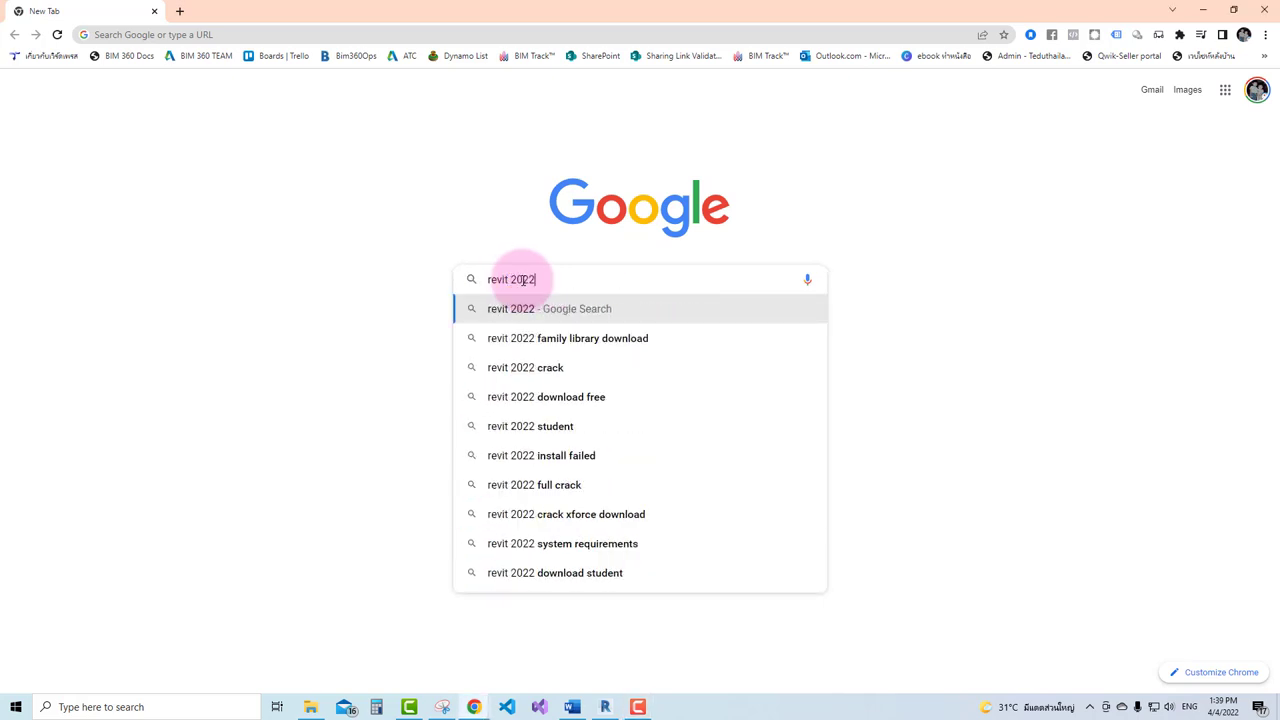
text( down)
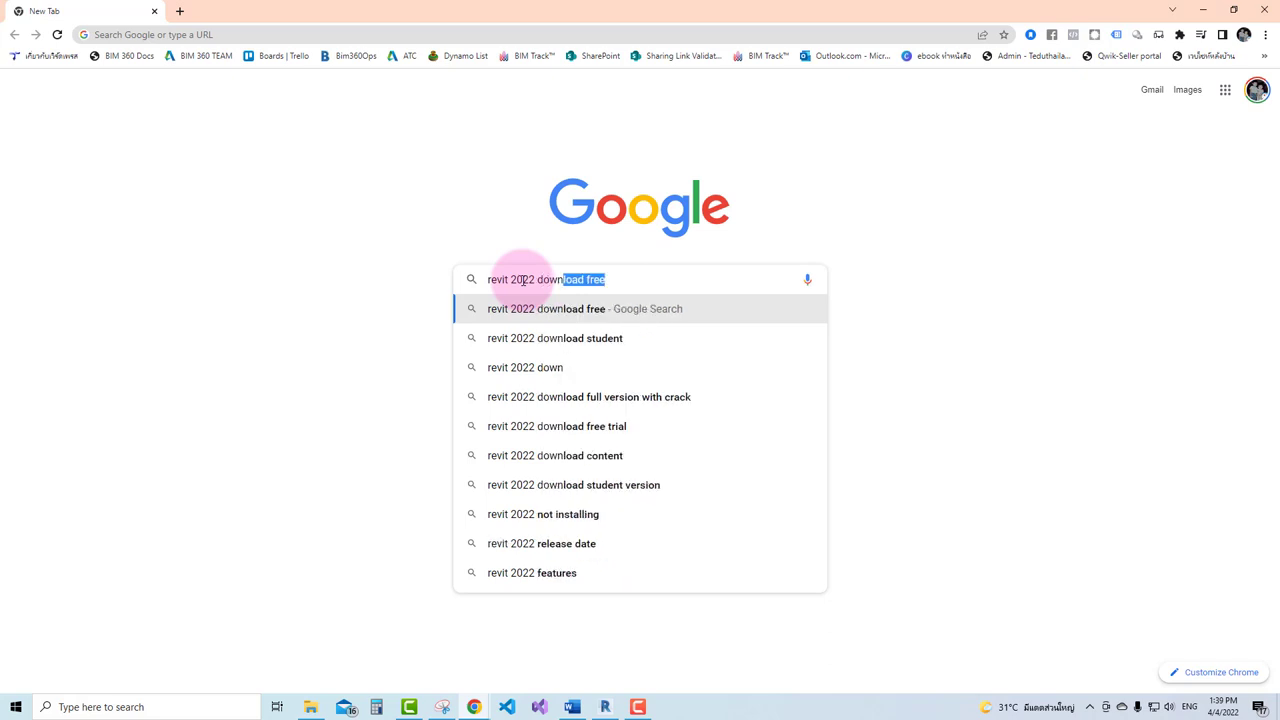
text(load)
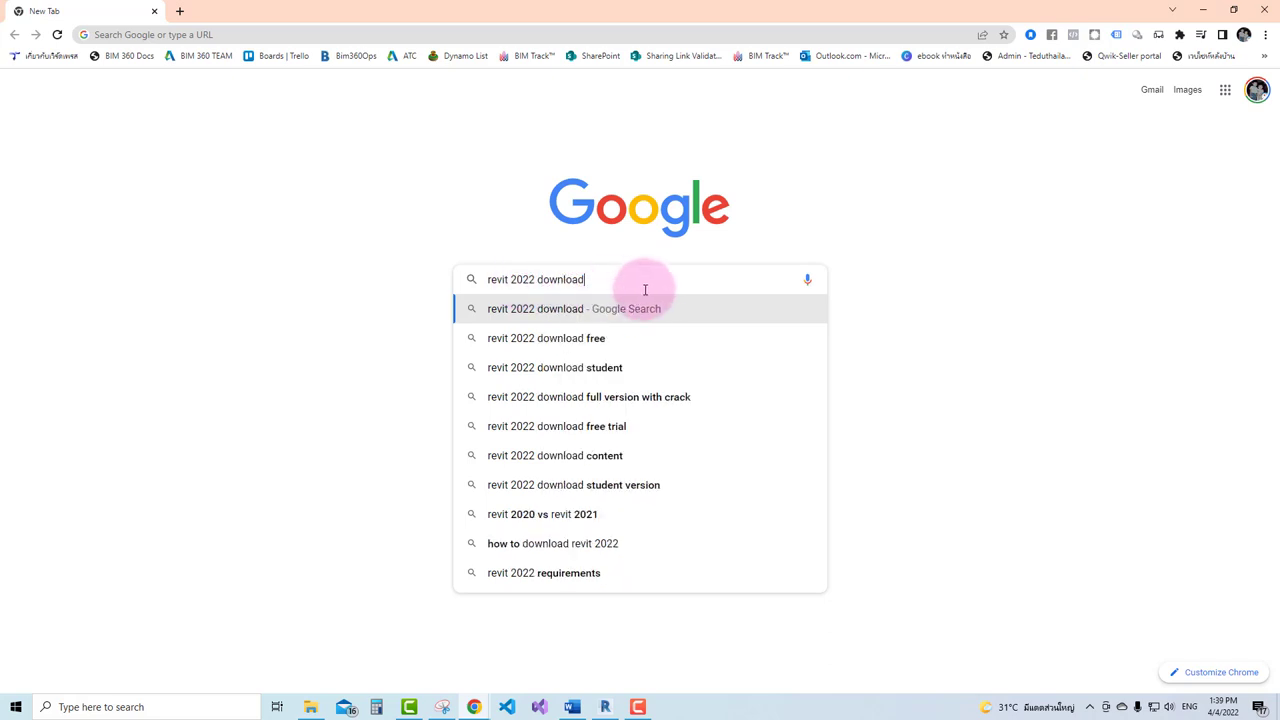
key(Return)
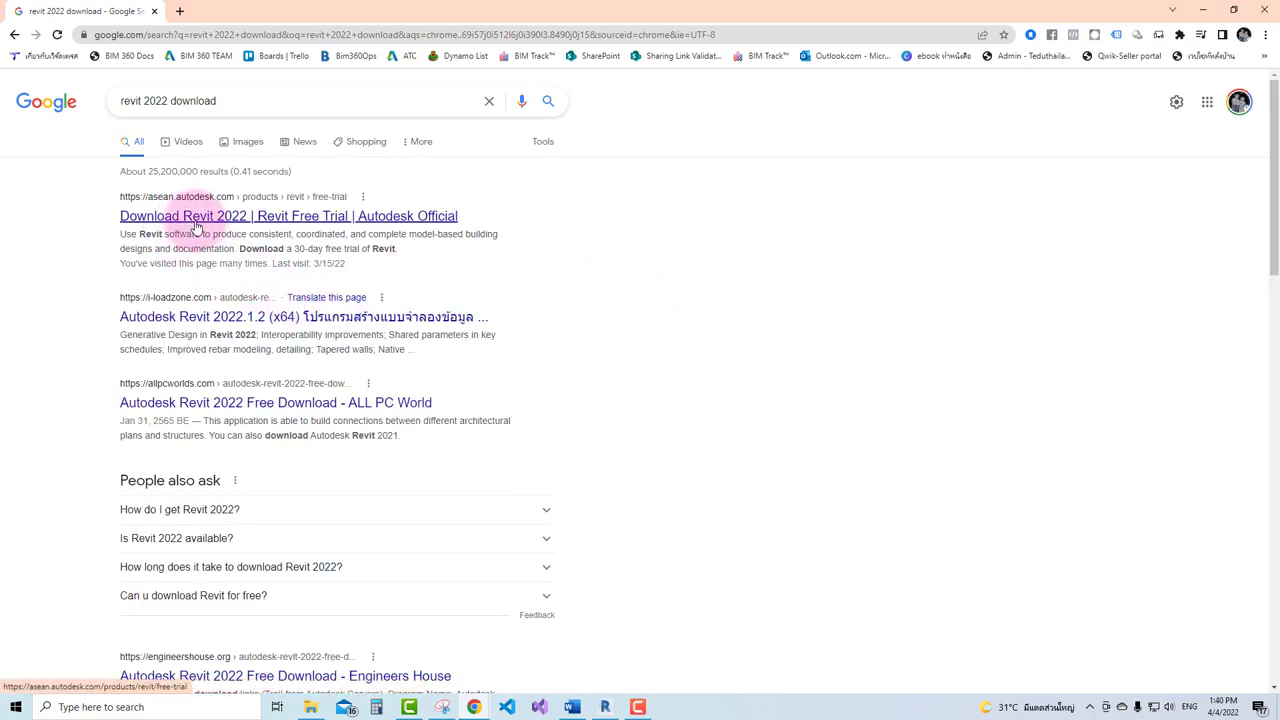
- Open the 'Download Revit 2022 | Revit Free Trial' result and bring up its Download free trial dialog
click(207, 222)
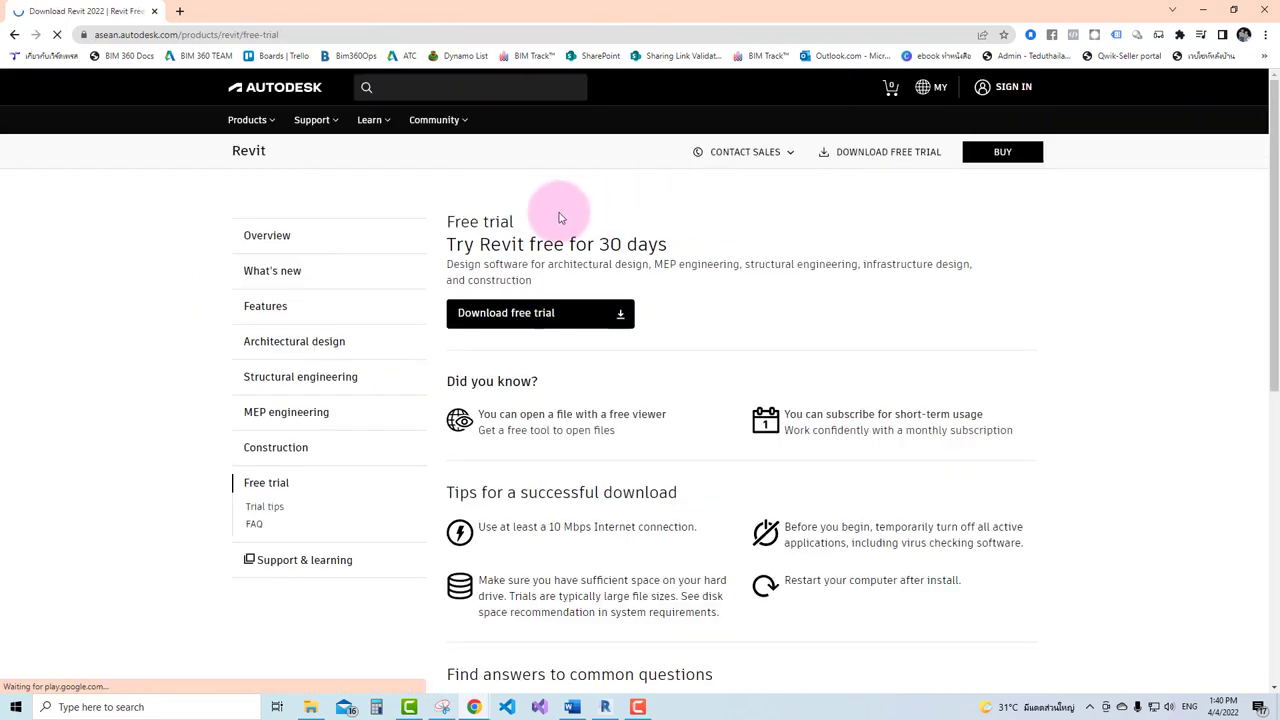
click(505, 325)
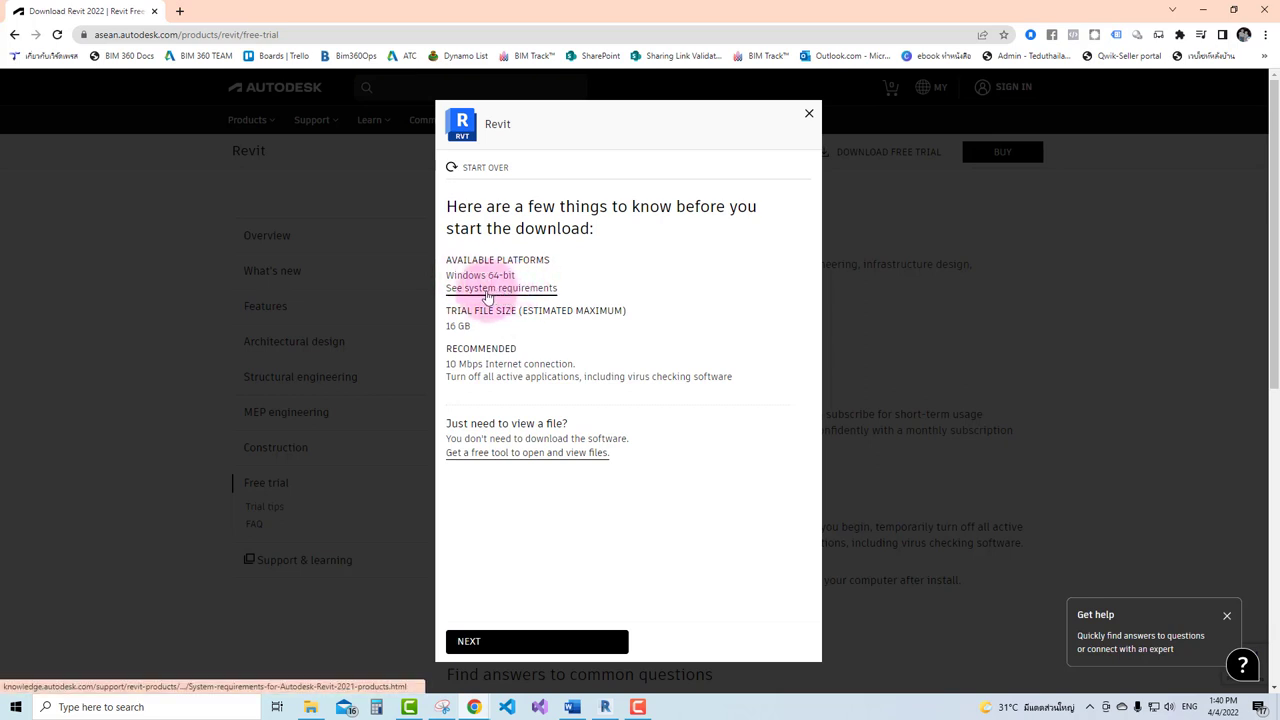
- Review the Revit 2021 system requirements tables in a new tab, then return to the download tab
click(490, 288)
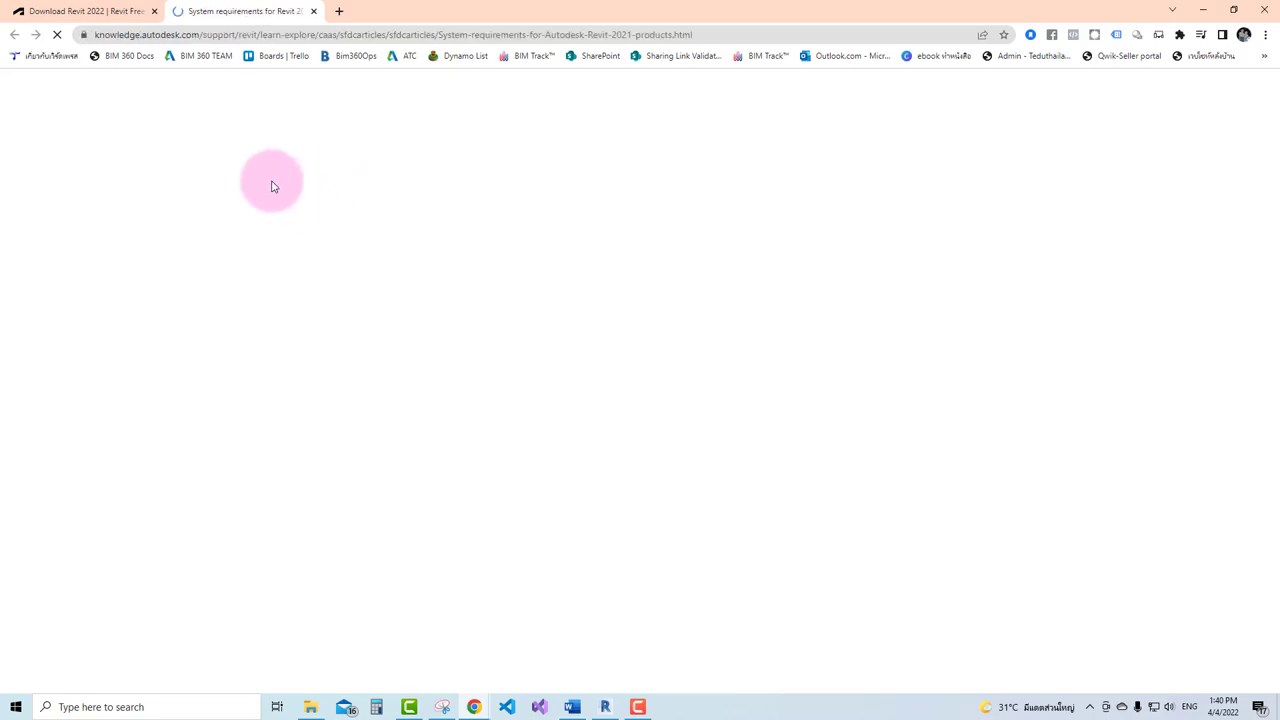
scroll(500, 283, down, 2)
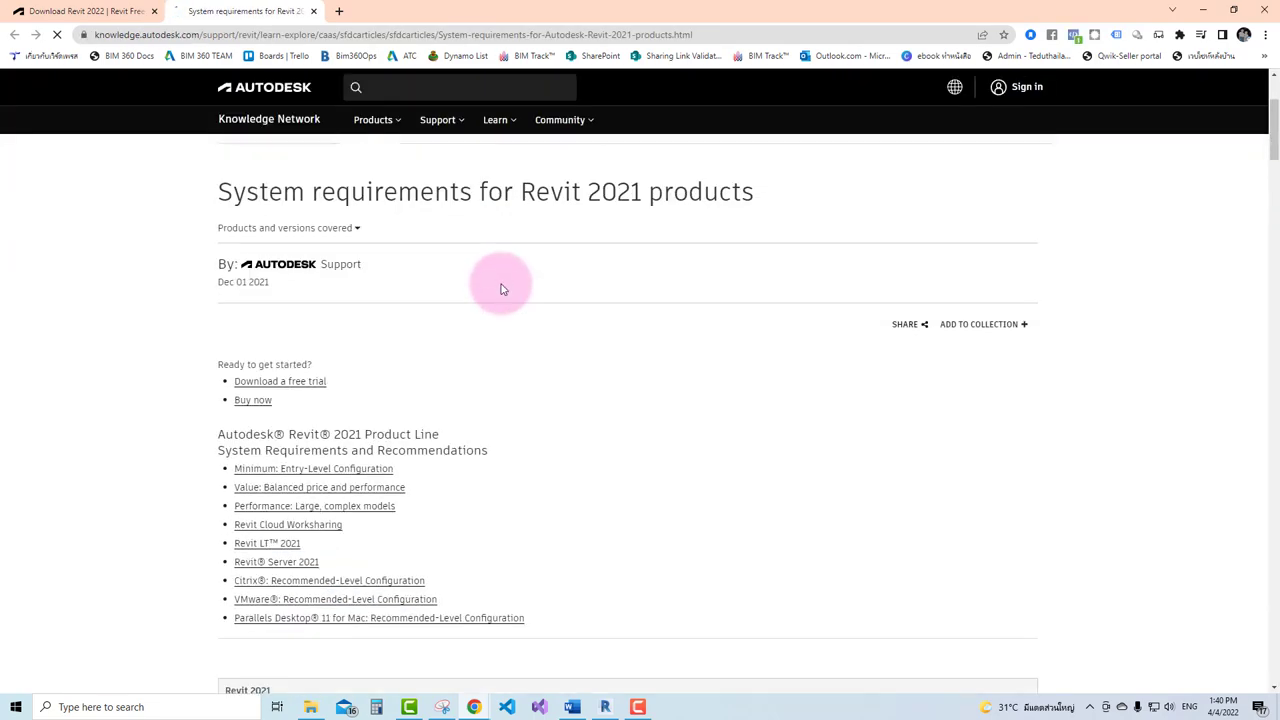
scroll(501, 286, down, 1)
scroll(501, 286, down, 3)
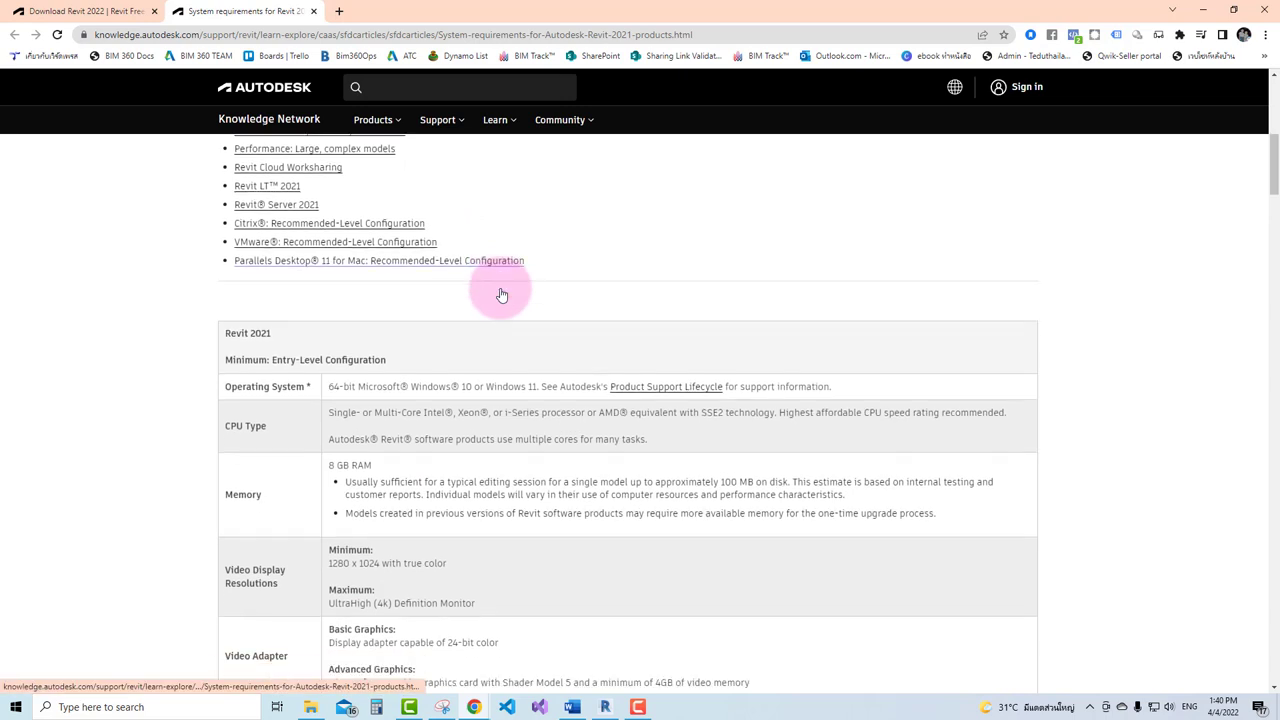
scroll(501, 286, down, 1)
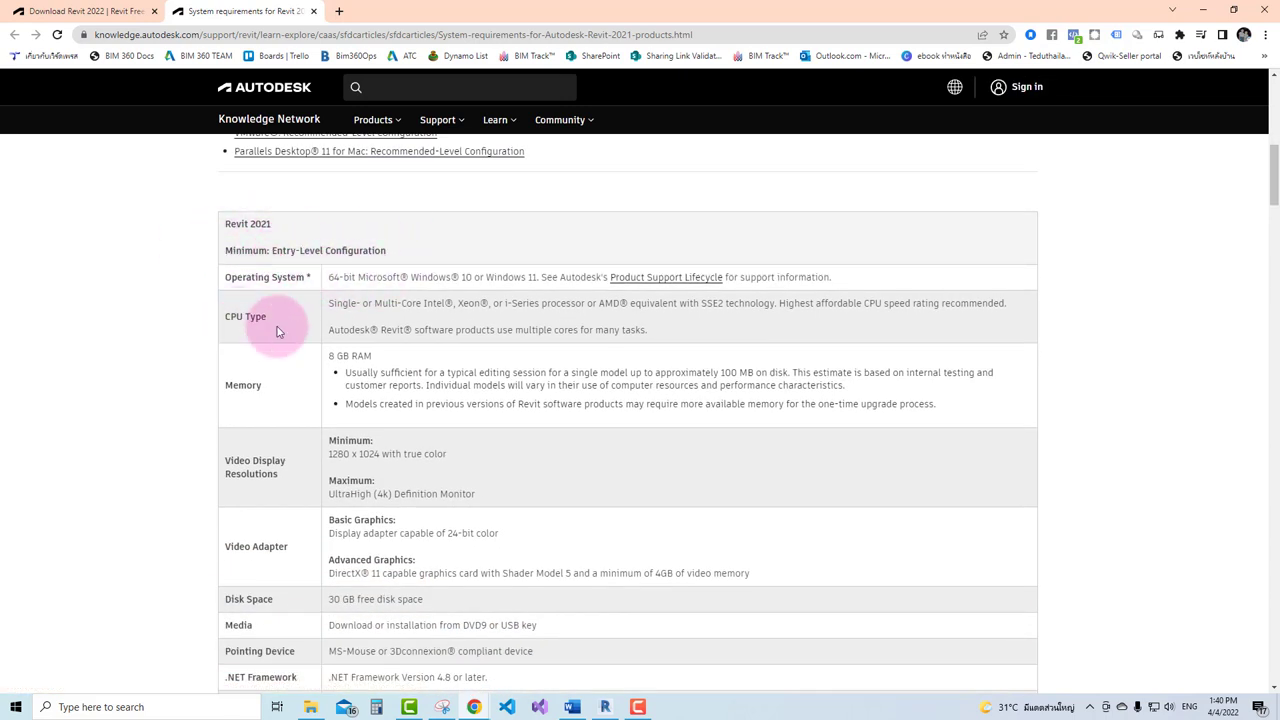
scroll(280, 330, down, 1)
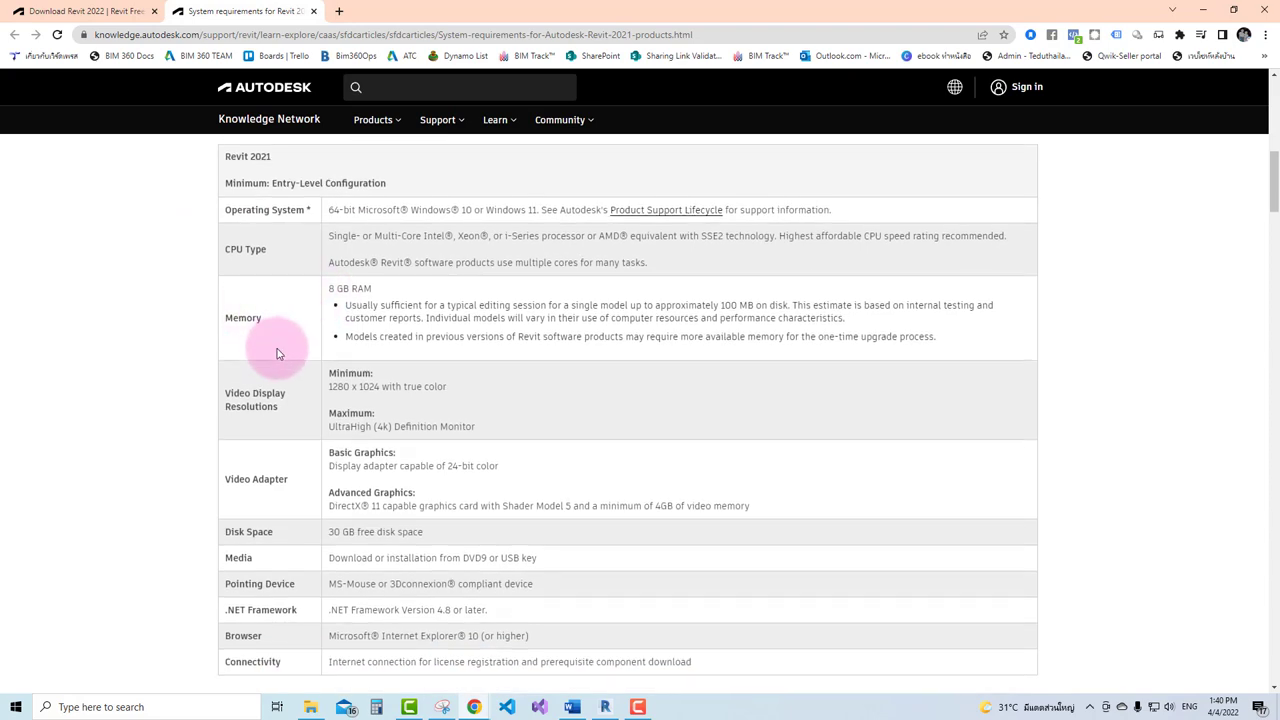
scroll(277, 350, down, 1)
scroll(280, 372, up, 2)
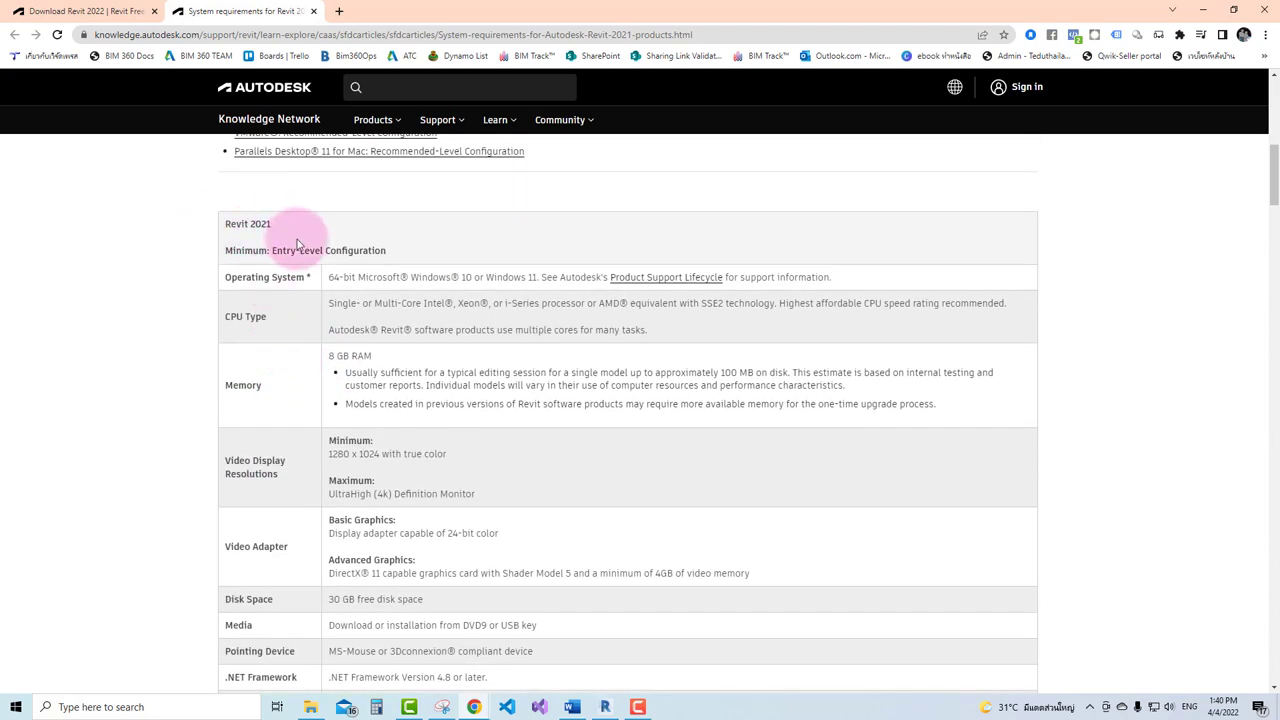
scroll(340, 280, down, 3)
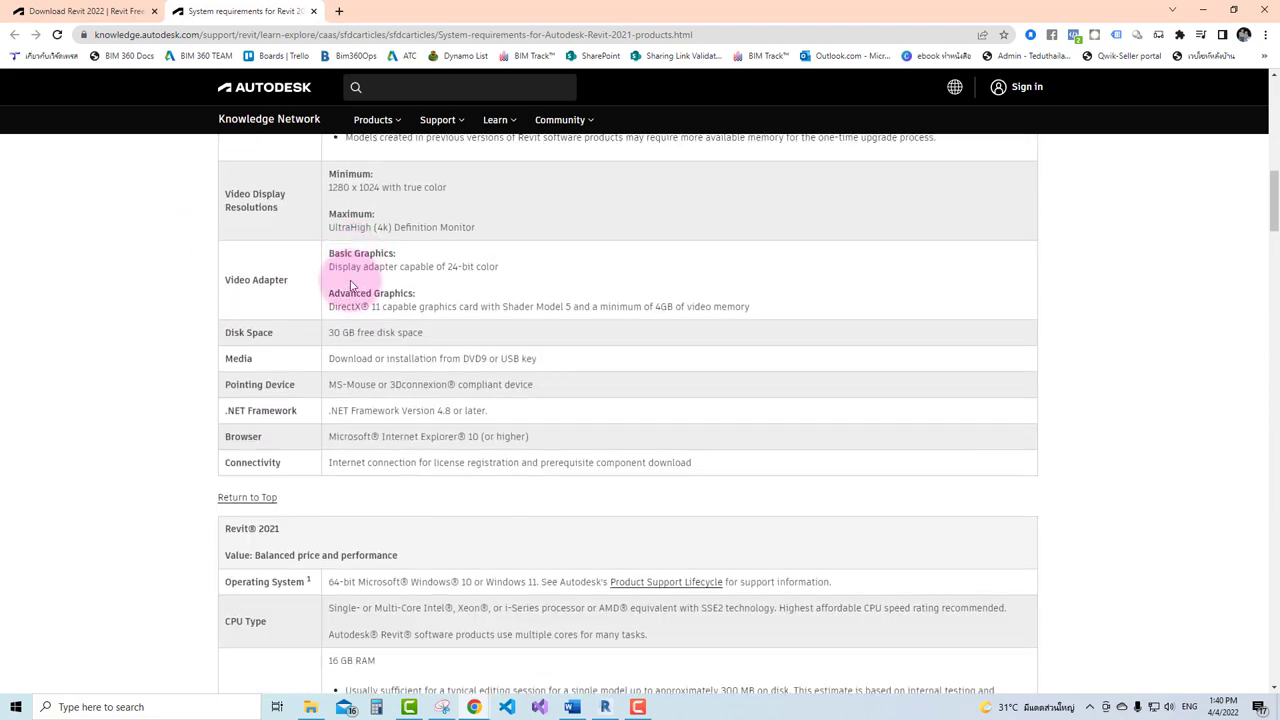
scroll(316, 310, down, 2)
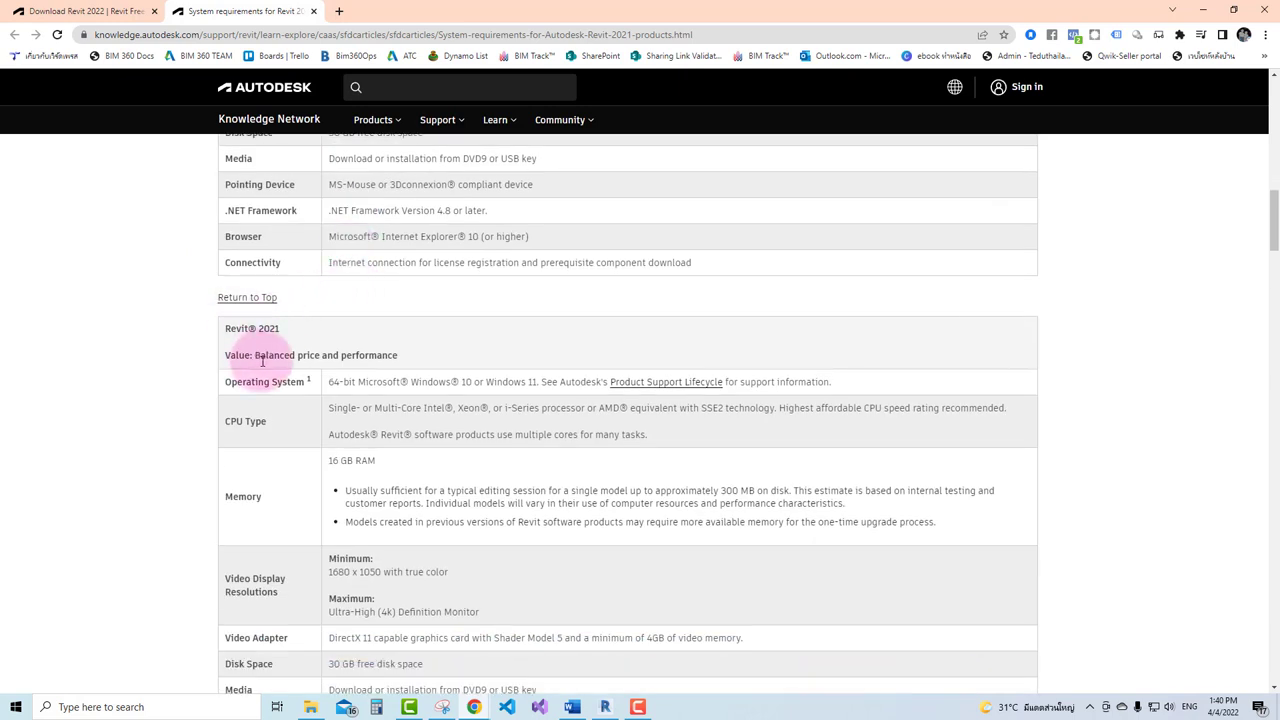
scroll(300, 360, down, 1)
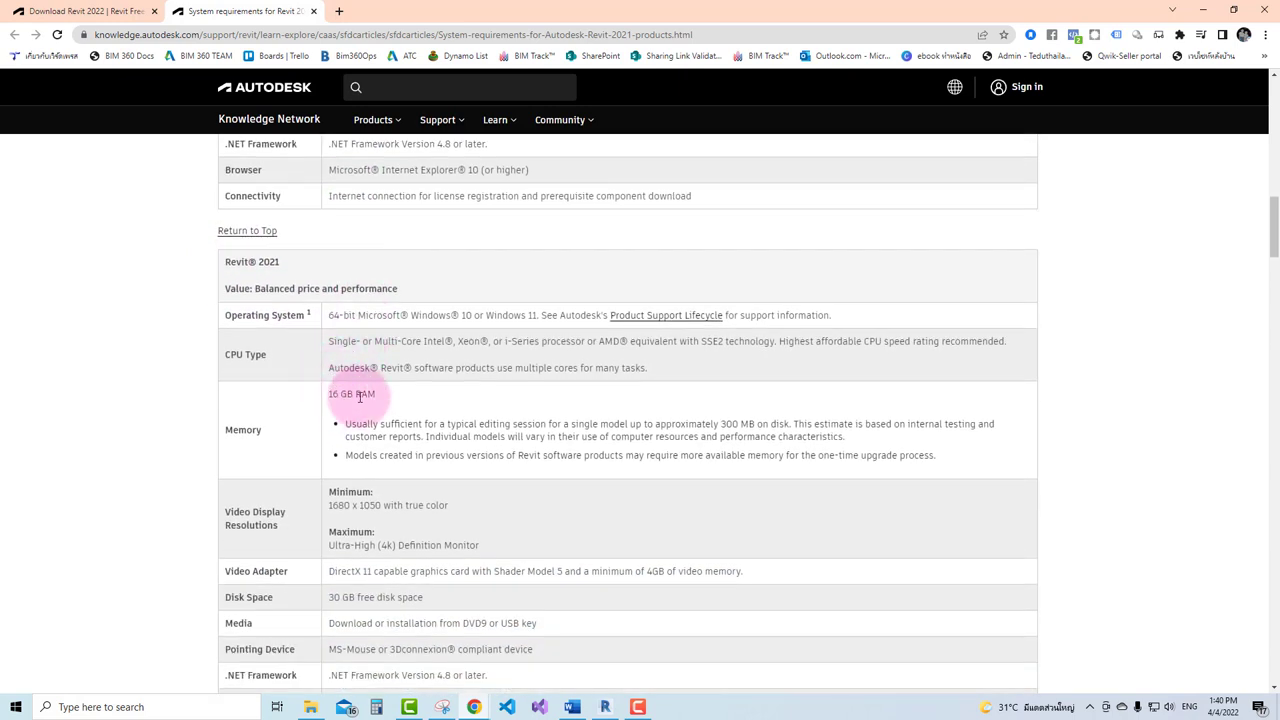
scroll(400, 390, down, 1)
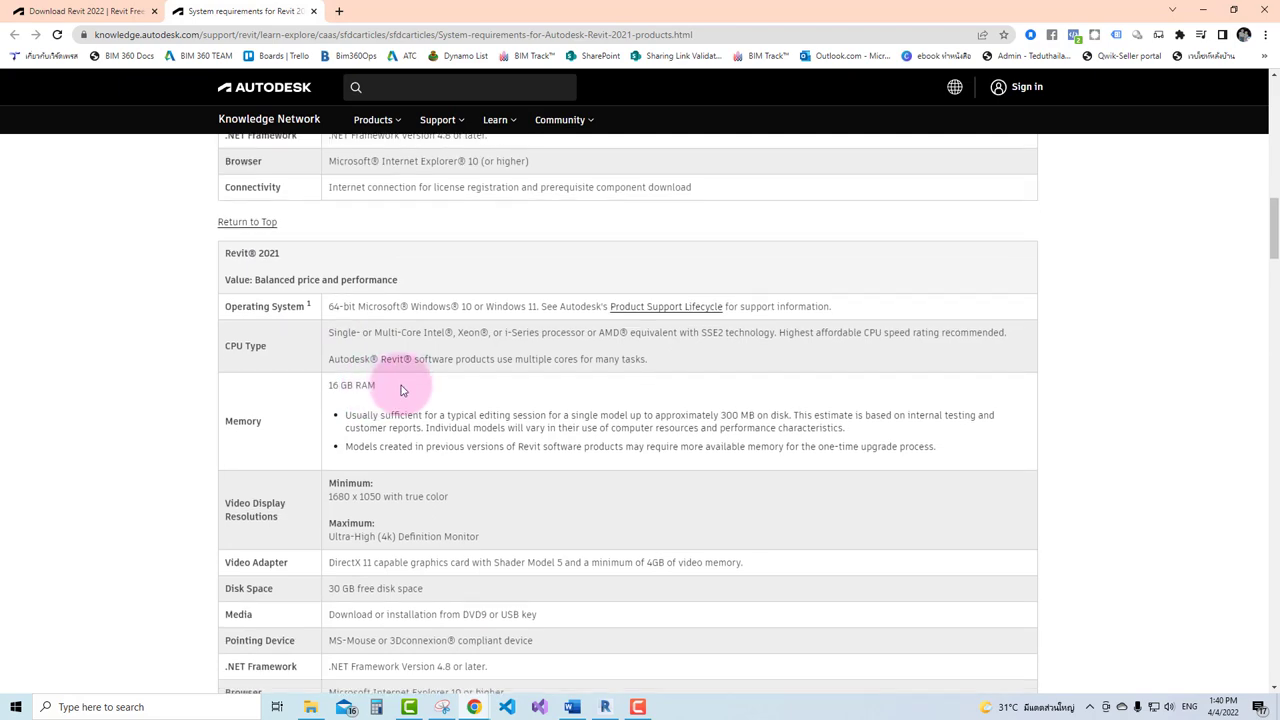
scroll(334, 463, down, 2)
scroll(523, 389, down, 2)
scroll(288, 413, down, 2)
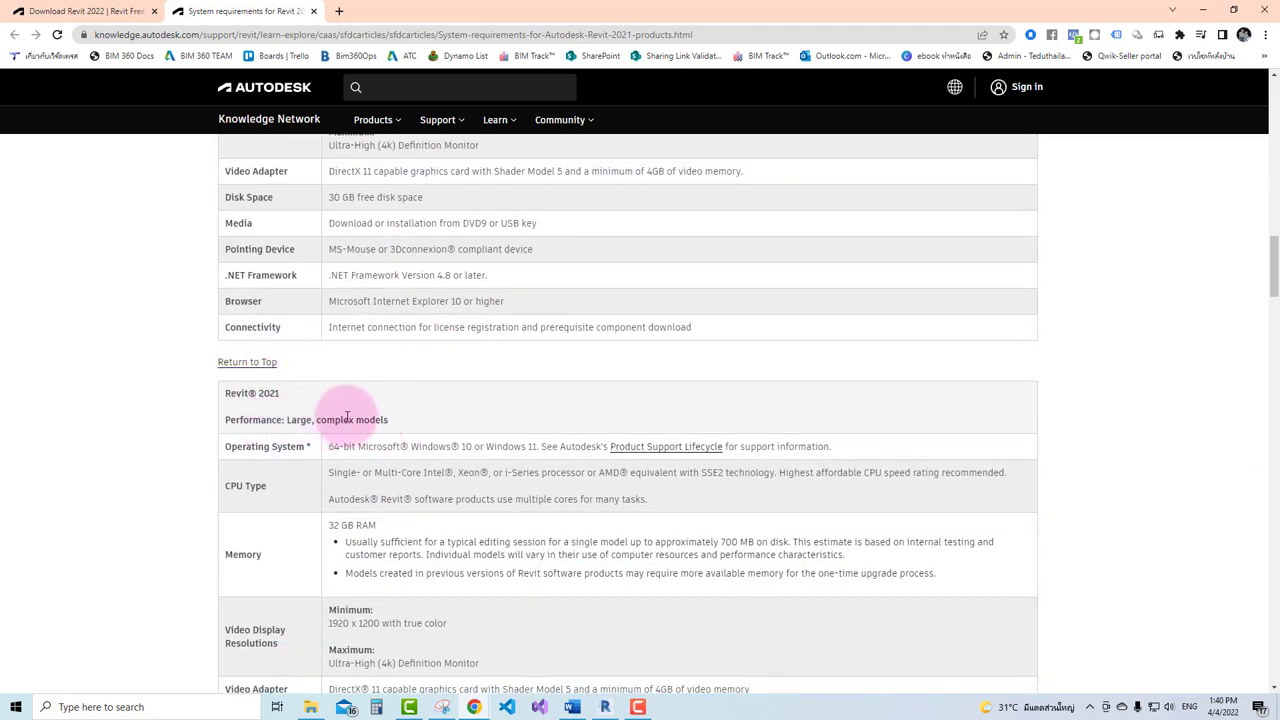
scroll(395, 400, up, 2)
scroll(406, 374, up, 3)
scroll(409, 386, up, 4)
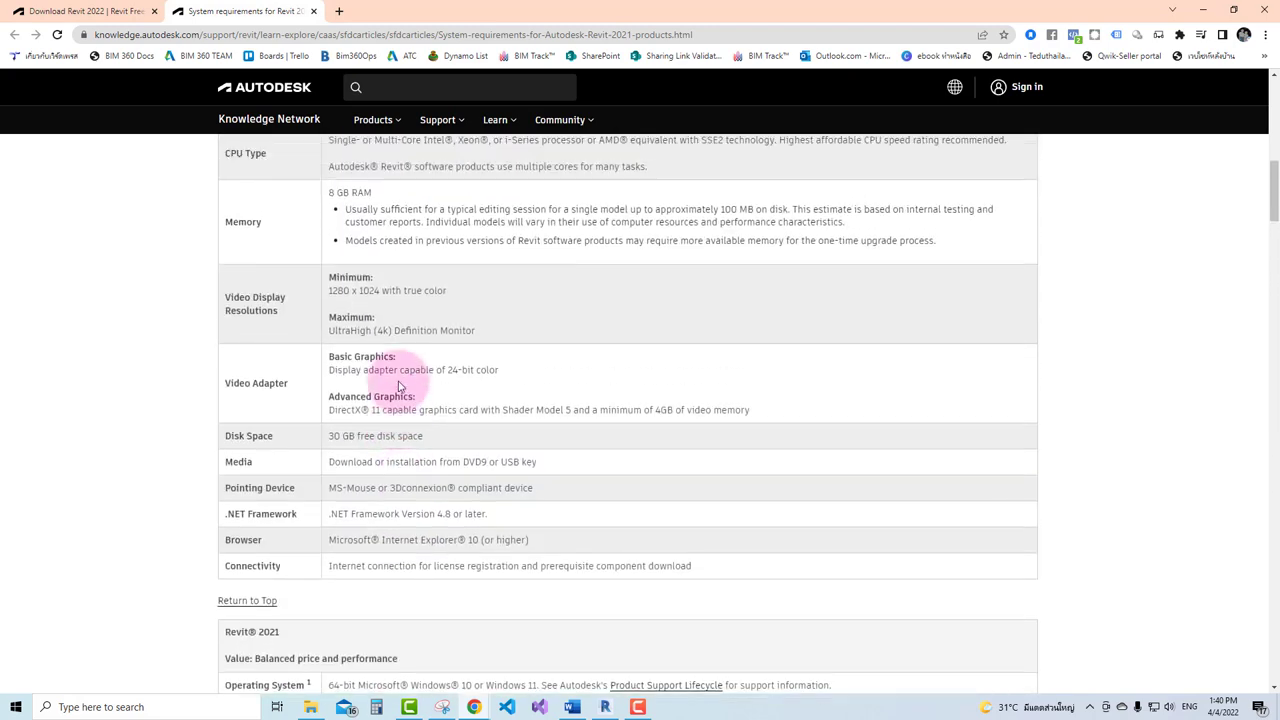
scroll(385, 375, up, 2)
scroll(300, 343, up, 2)
scroll(357, 449, down, 5)
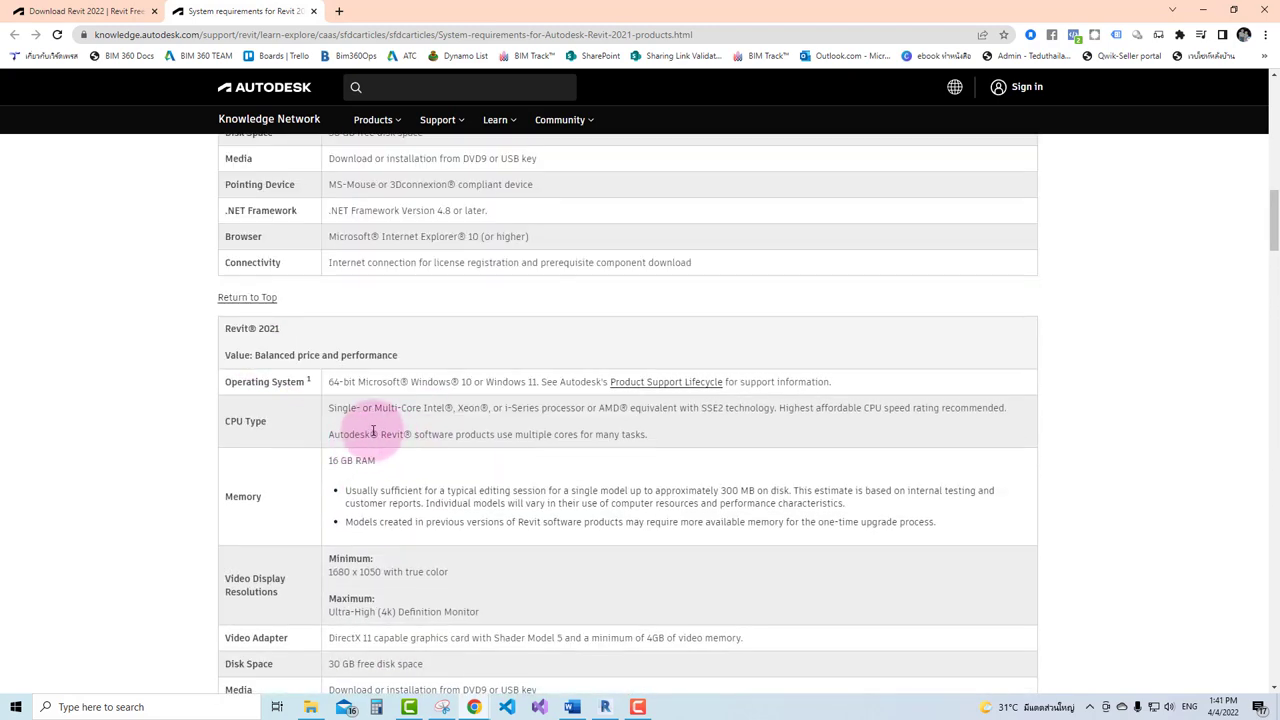
scroll(380, 371, up, 3)
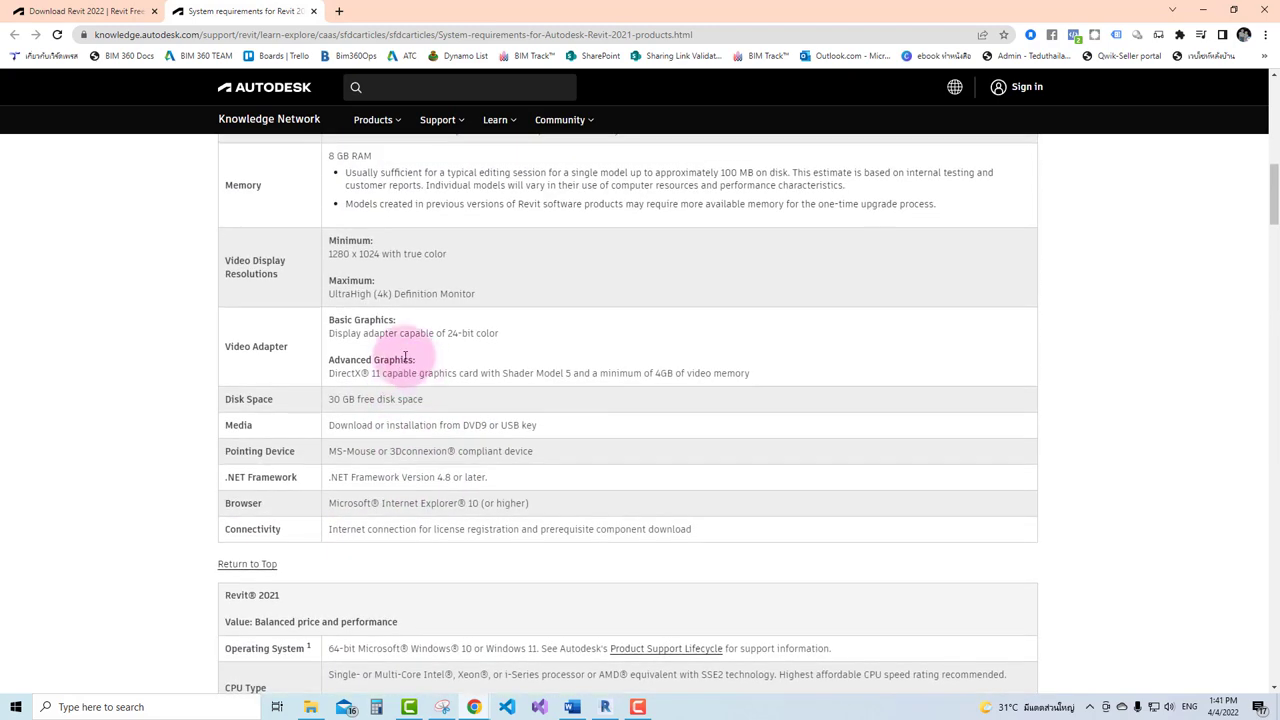
scroll(405, 357, up, 1)
click(85, 11)
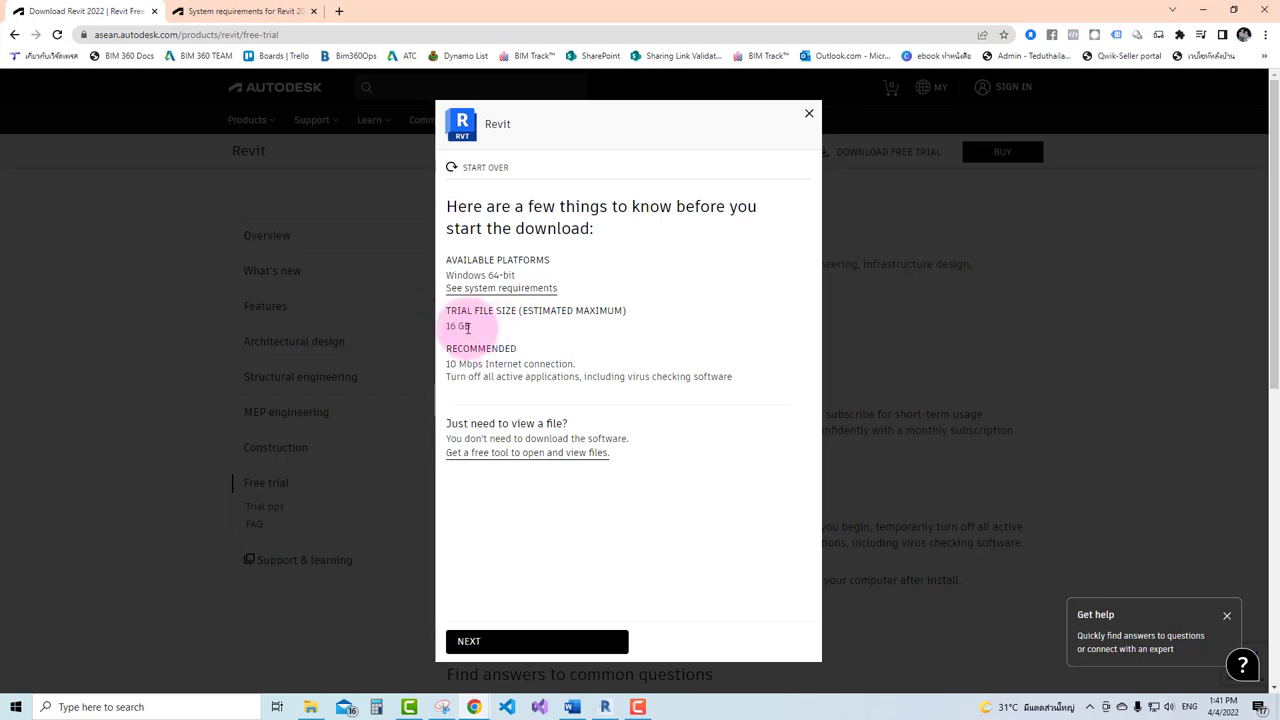
- Continue past the trial info, set usage to business user and keep English-US as language
click(523, 641)
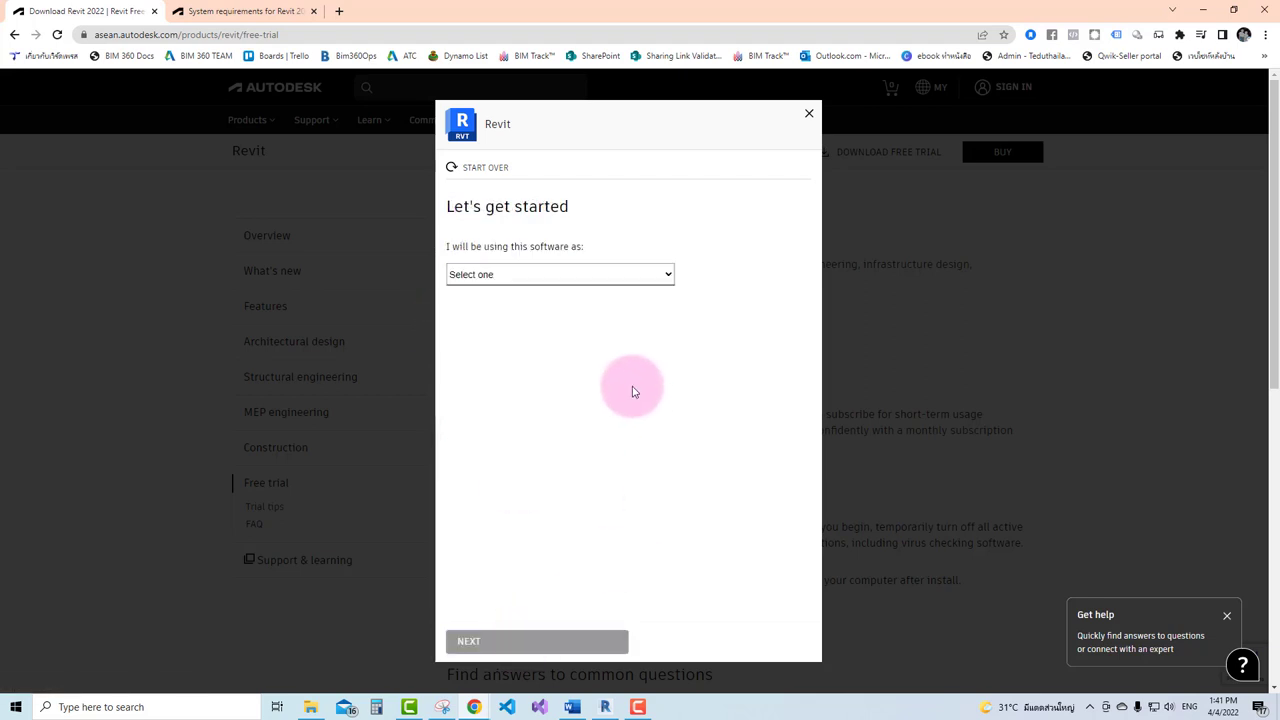
click(559, 280)
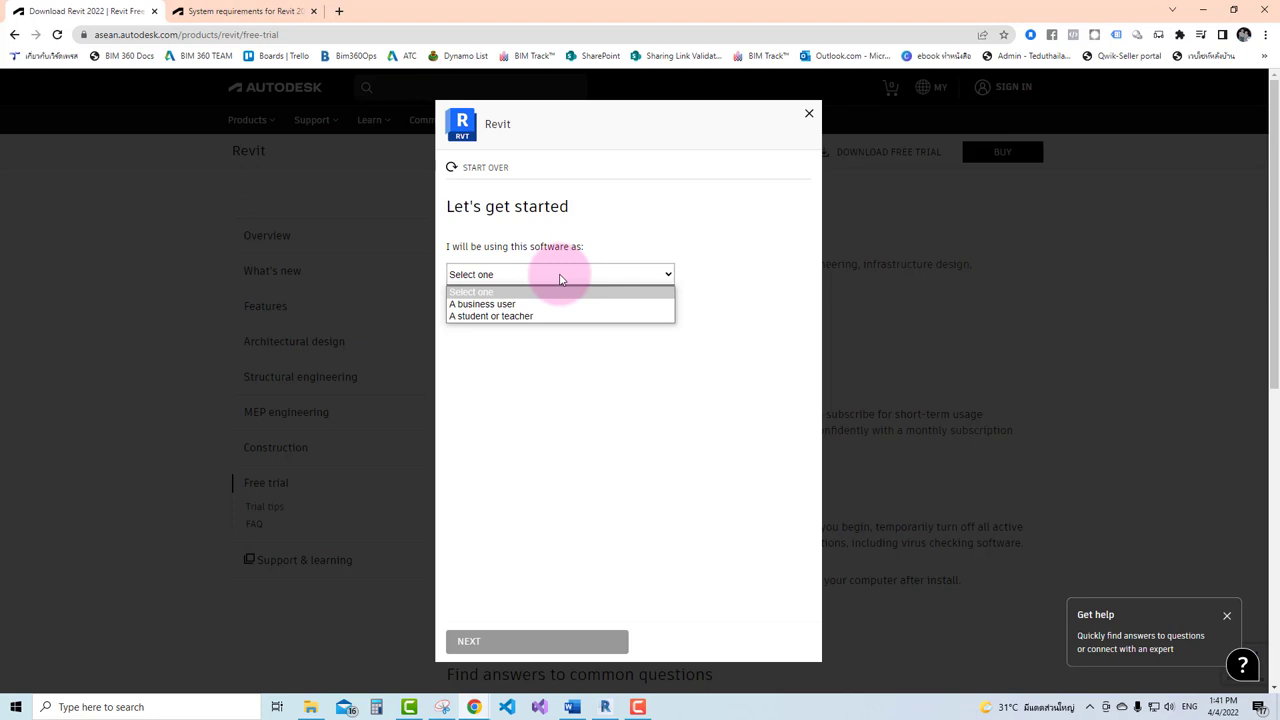
click(505, 305)
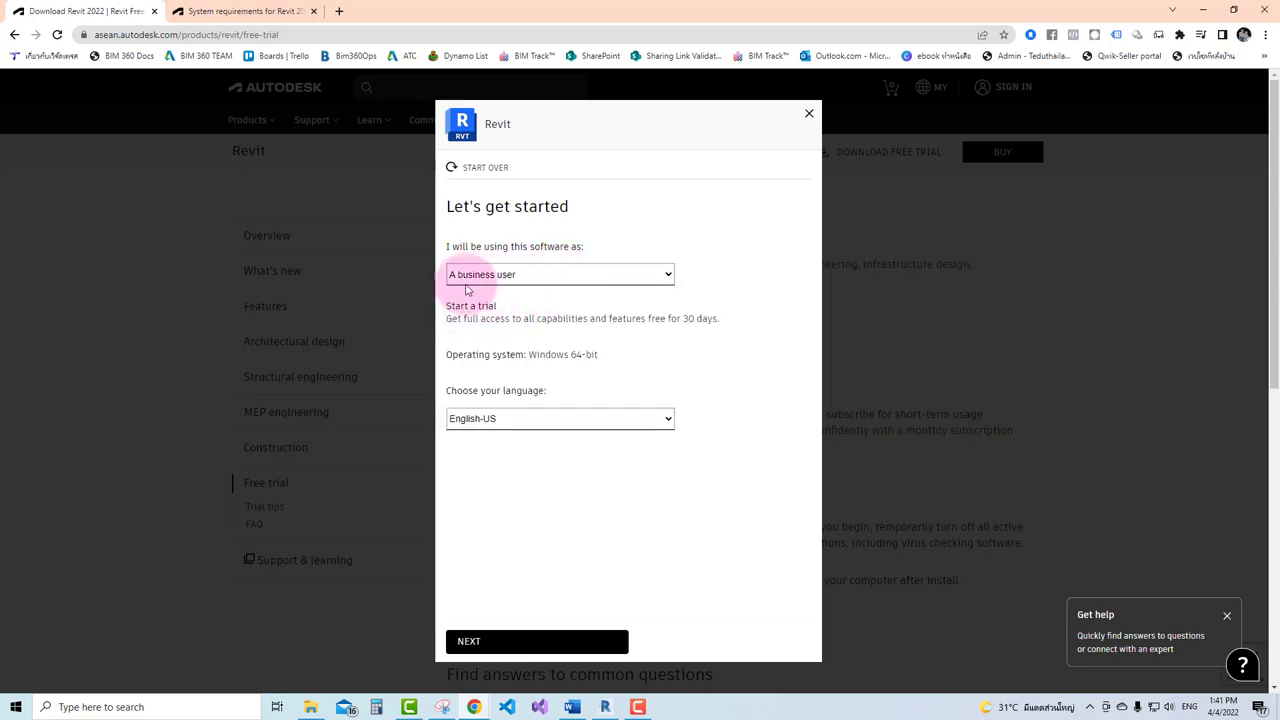
click(494, 278)
click(498, 305)
click(528, 275)
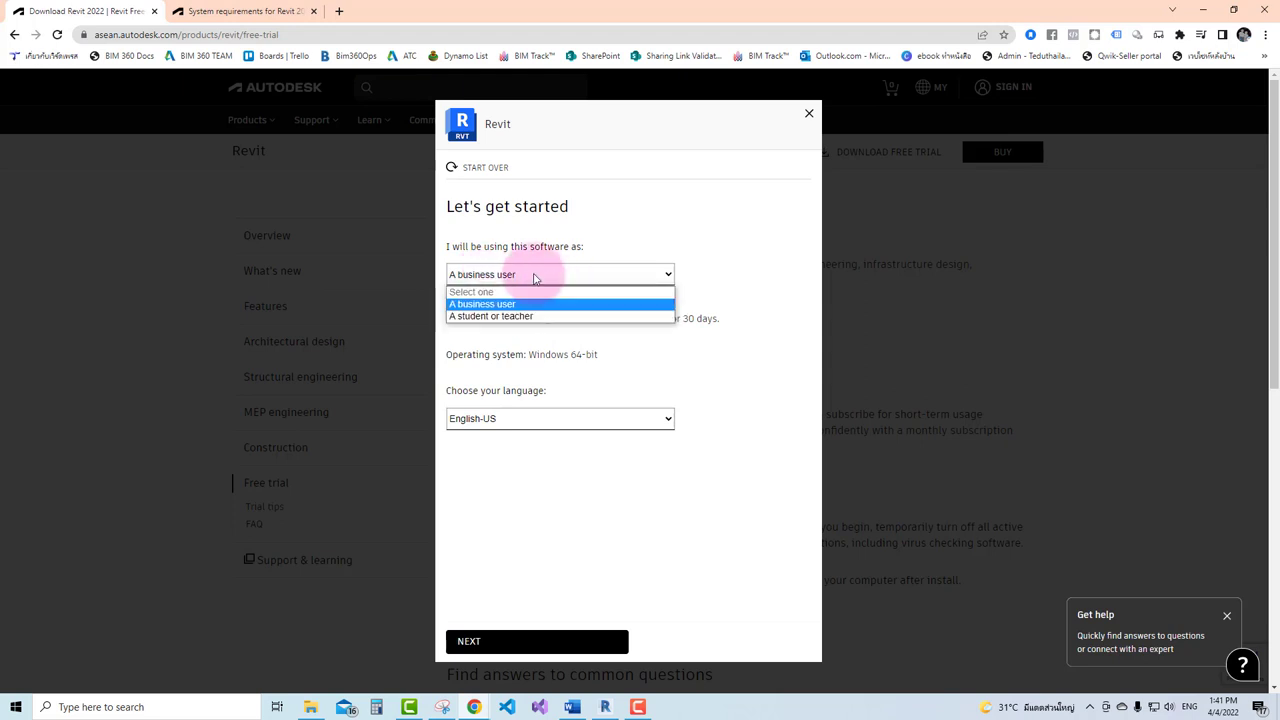
click(515, 315)
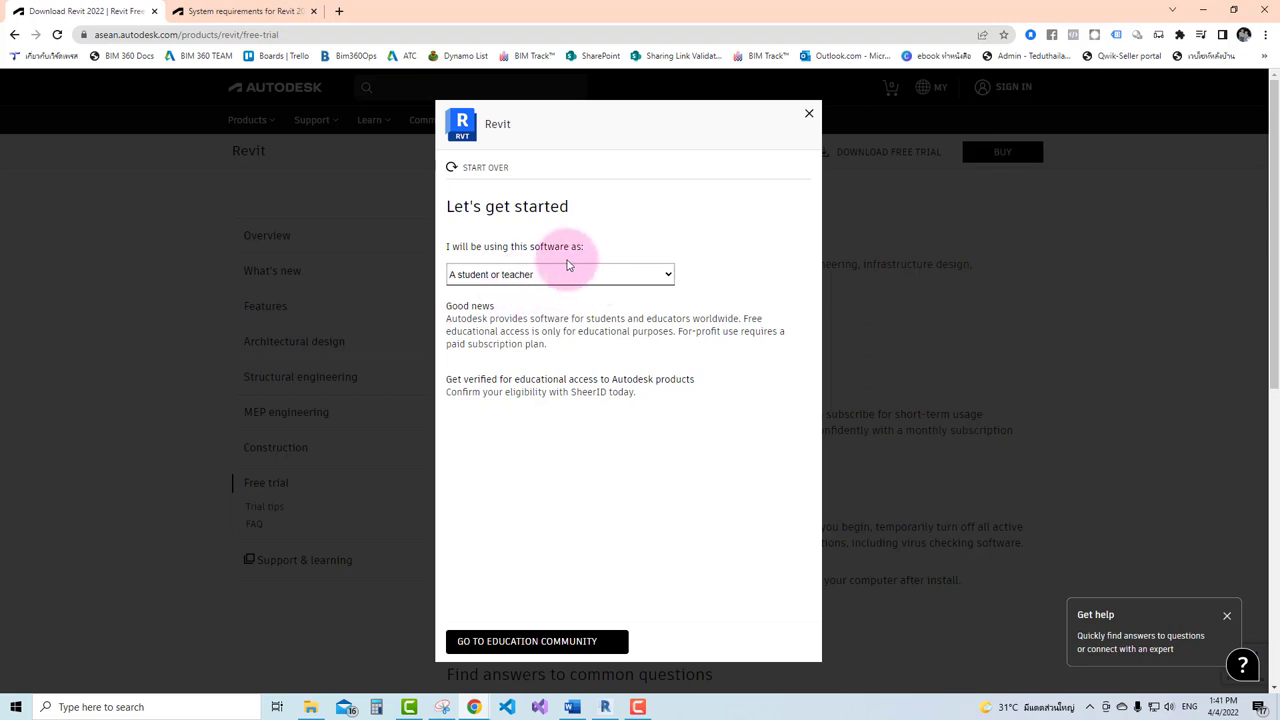
click(585, 287)
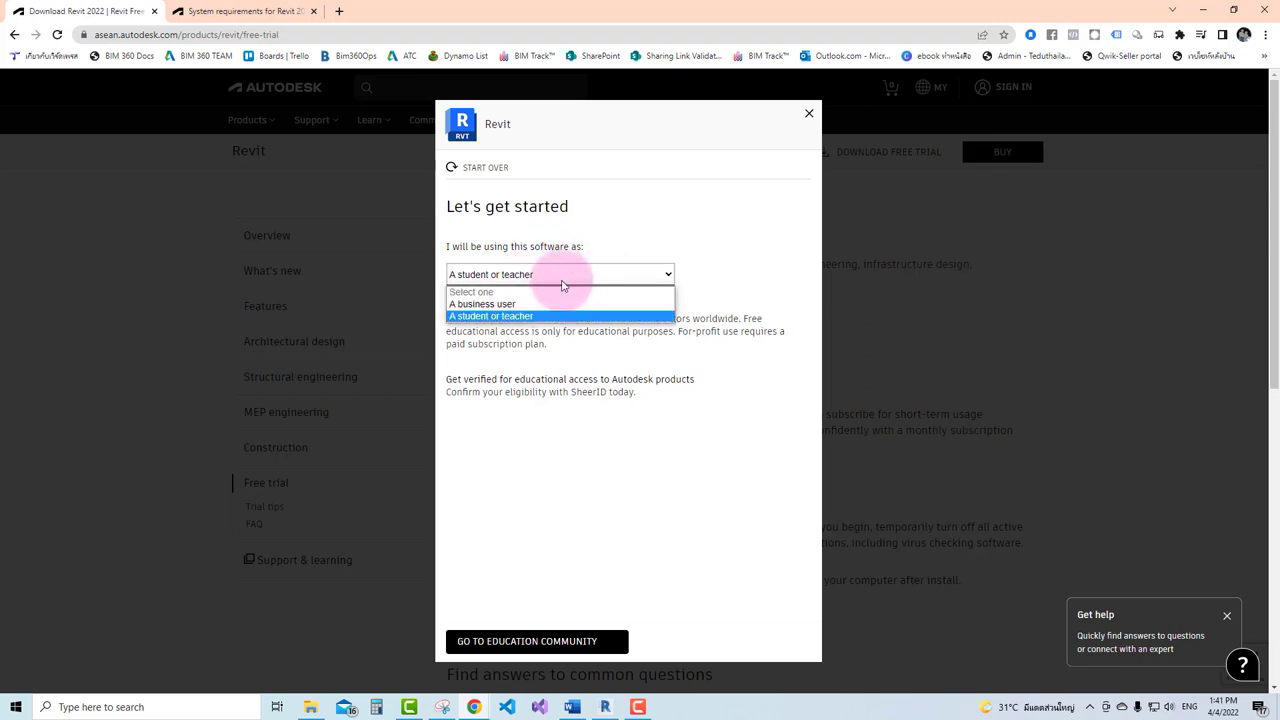
click(487, 301)
click(542, 420)
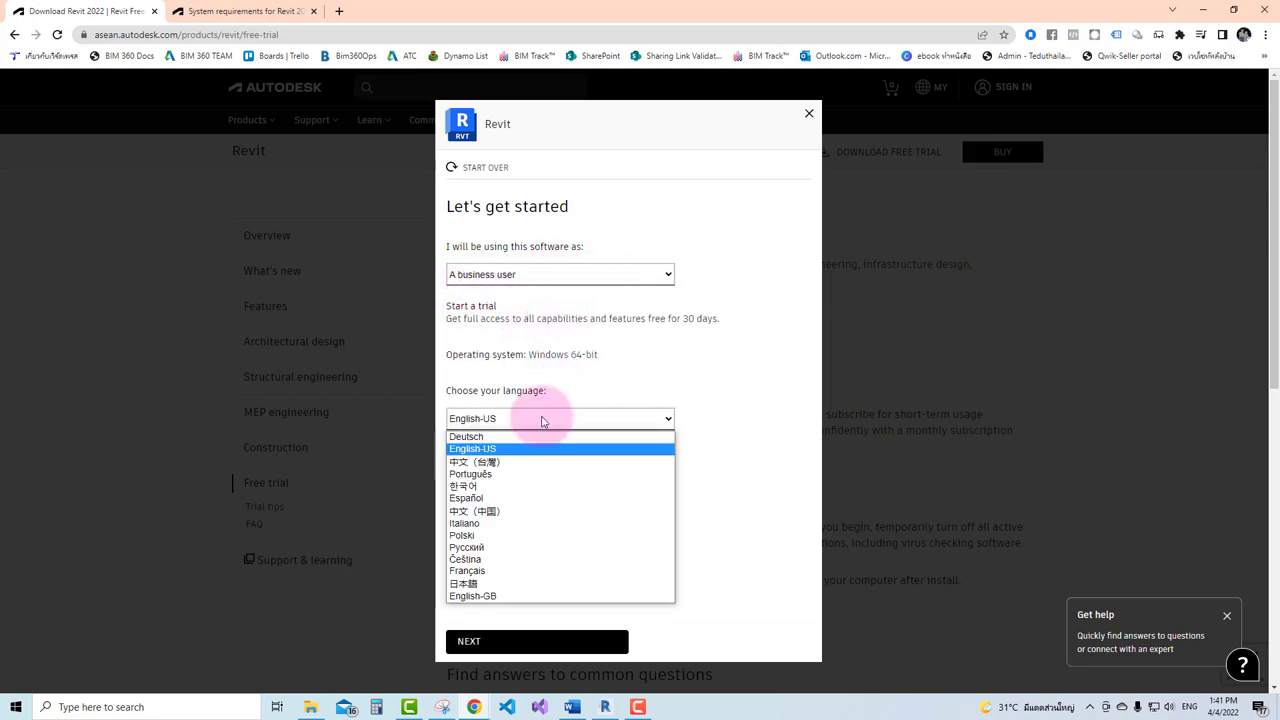
click(482, 452)
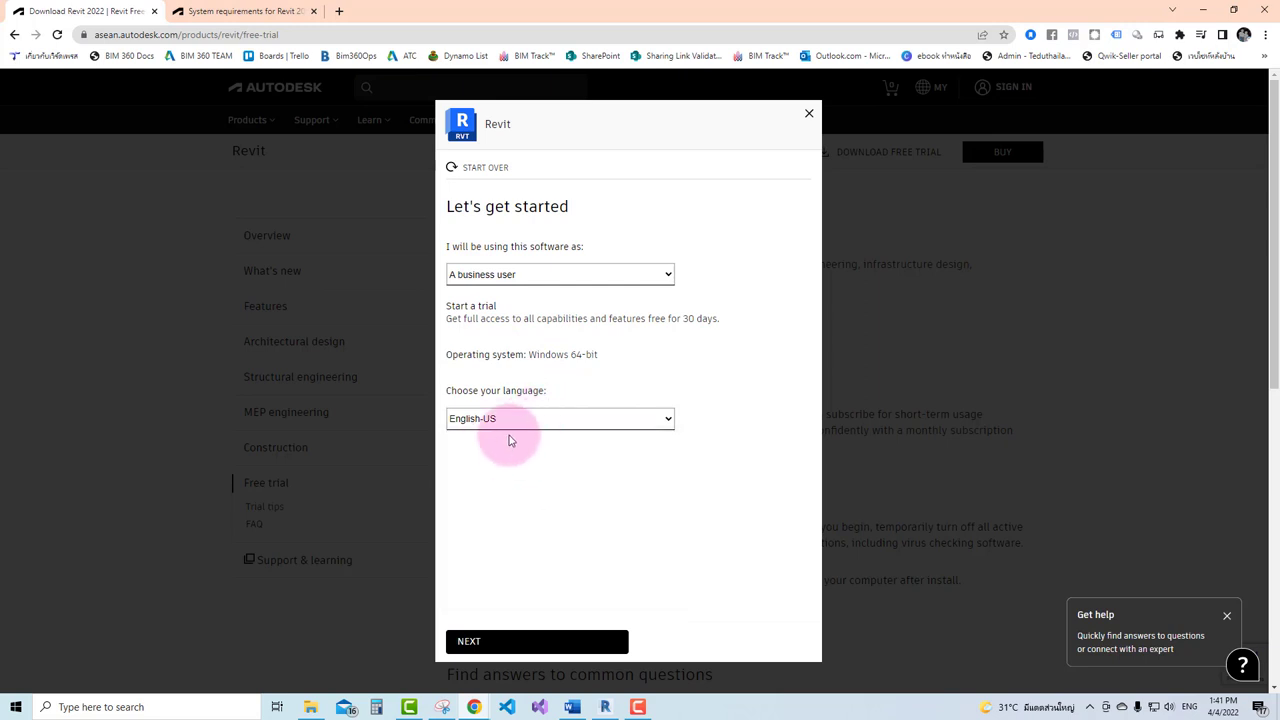
- Continue to sign-in and log in to the Autodesk account with the saved email
click(524, 640)
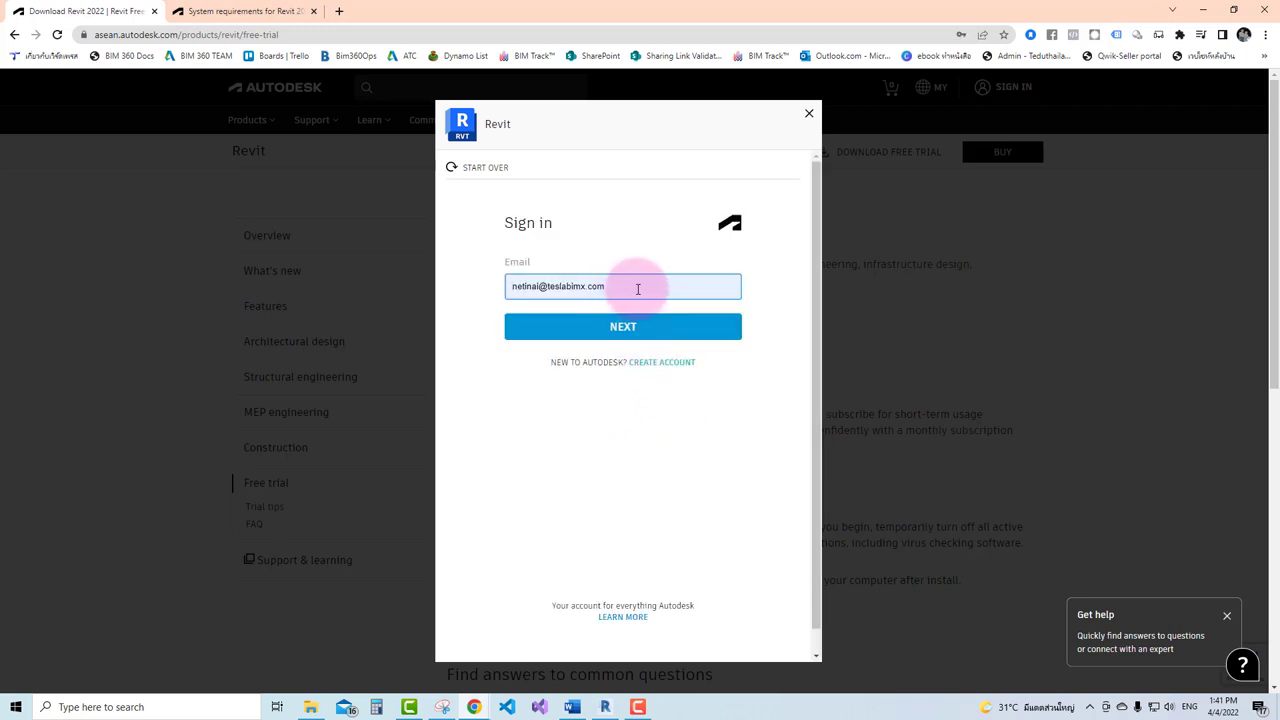
click(661, 364)
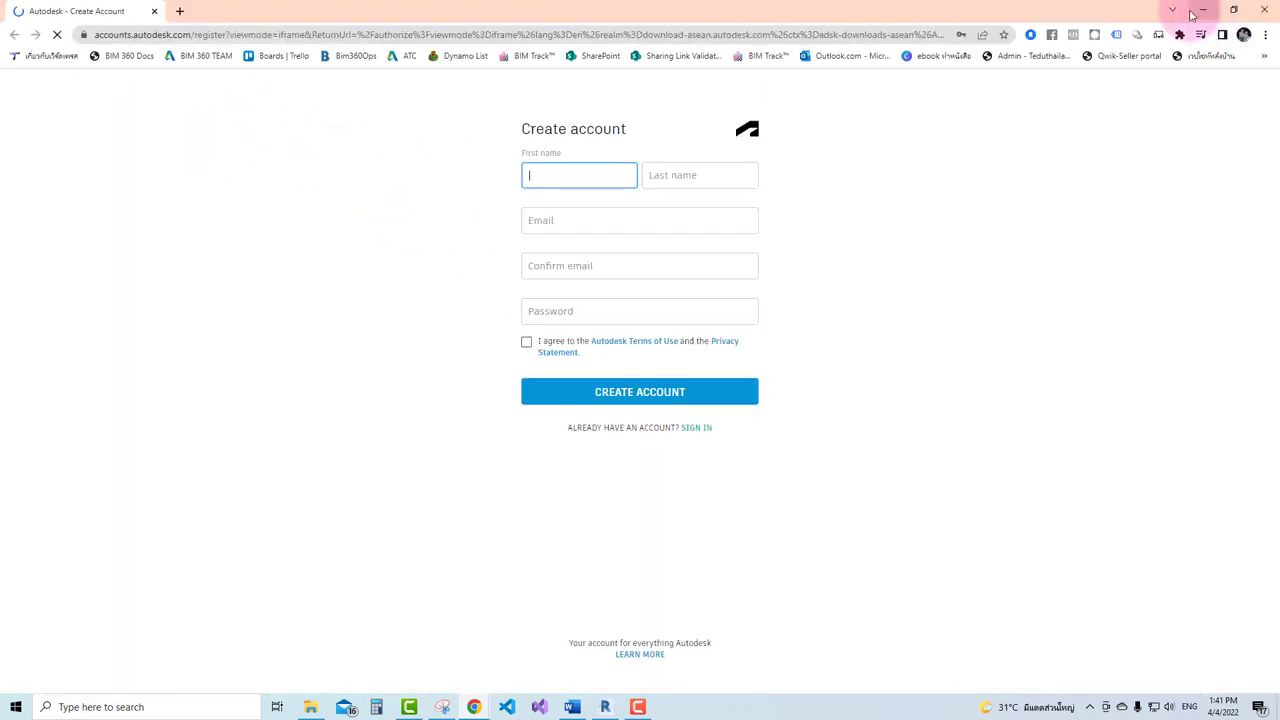
click(1262, 10)
click(648, 286)
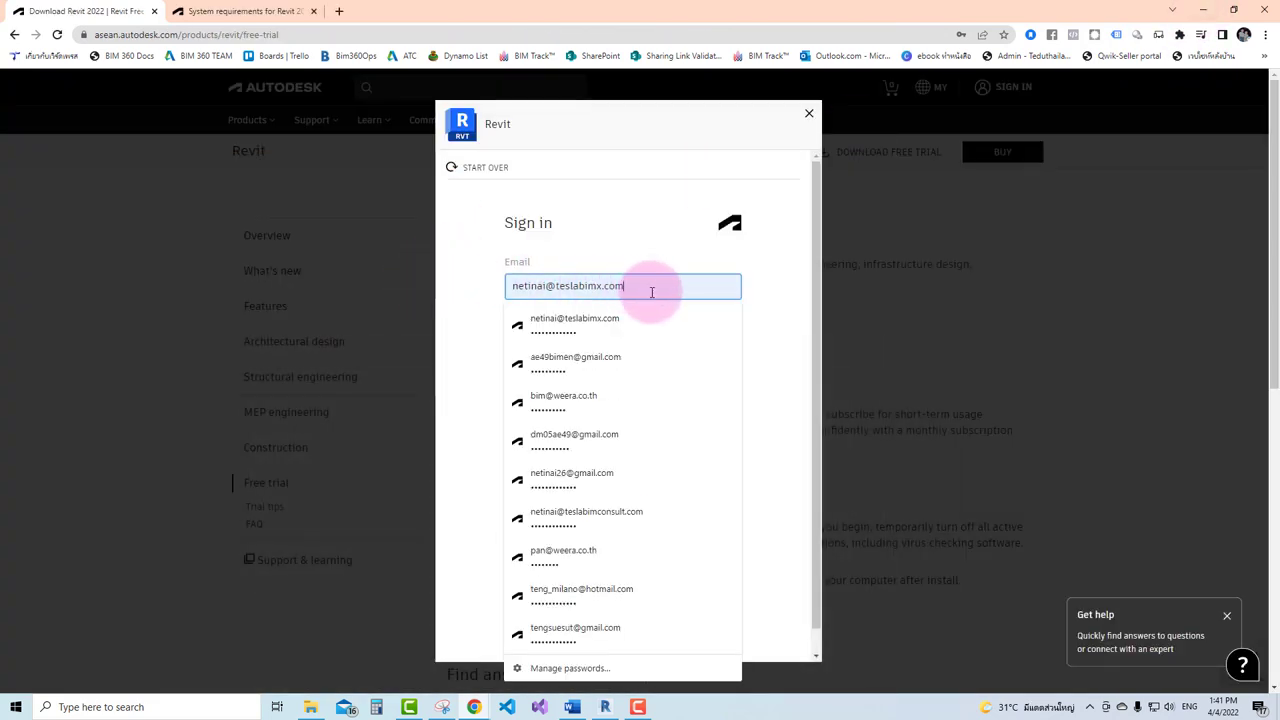
click(654, 328)
click(654, 328)
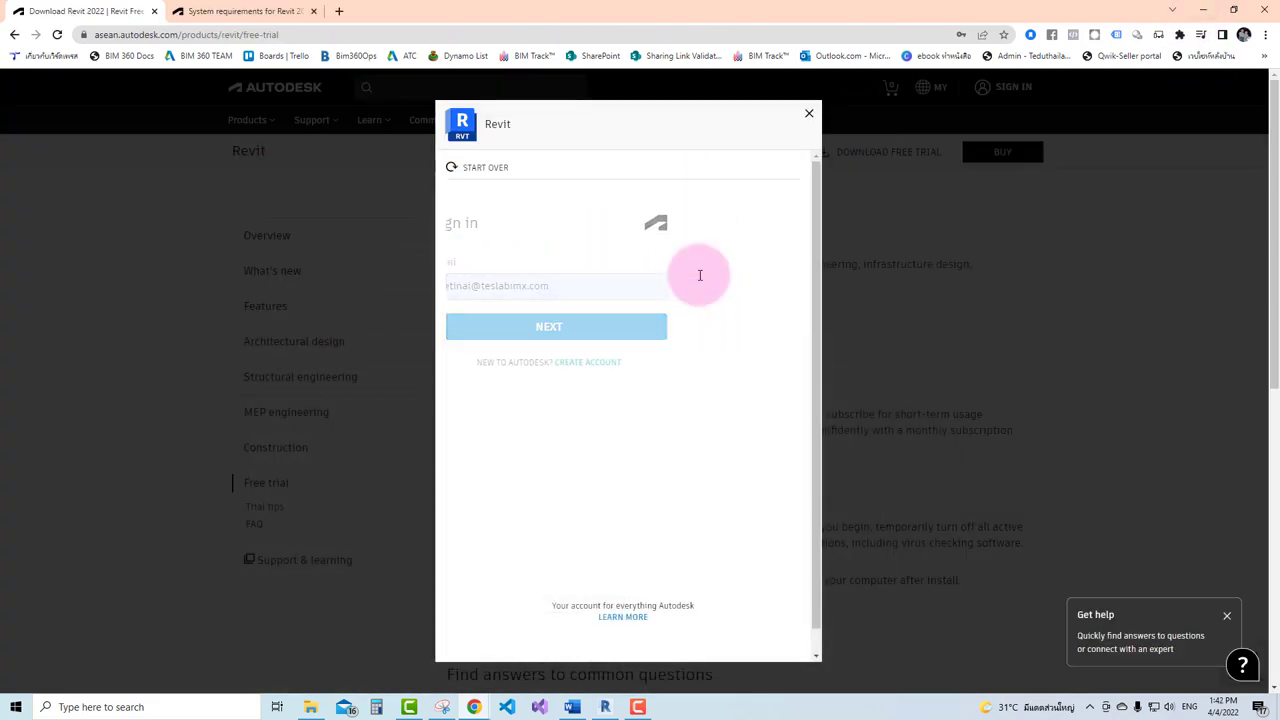
click(654, 377)
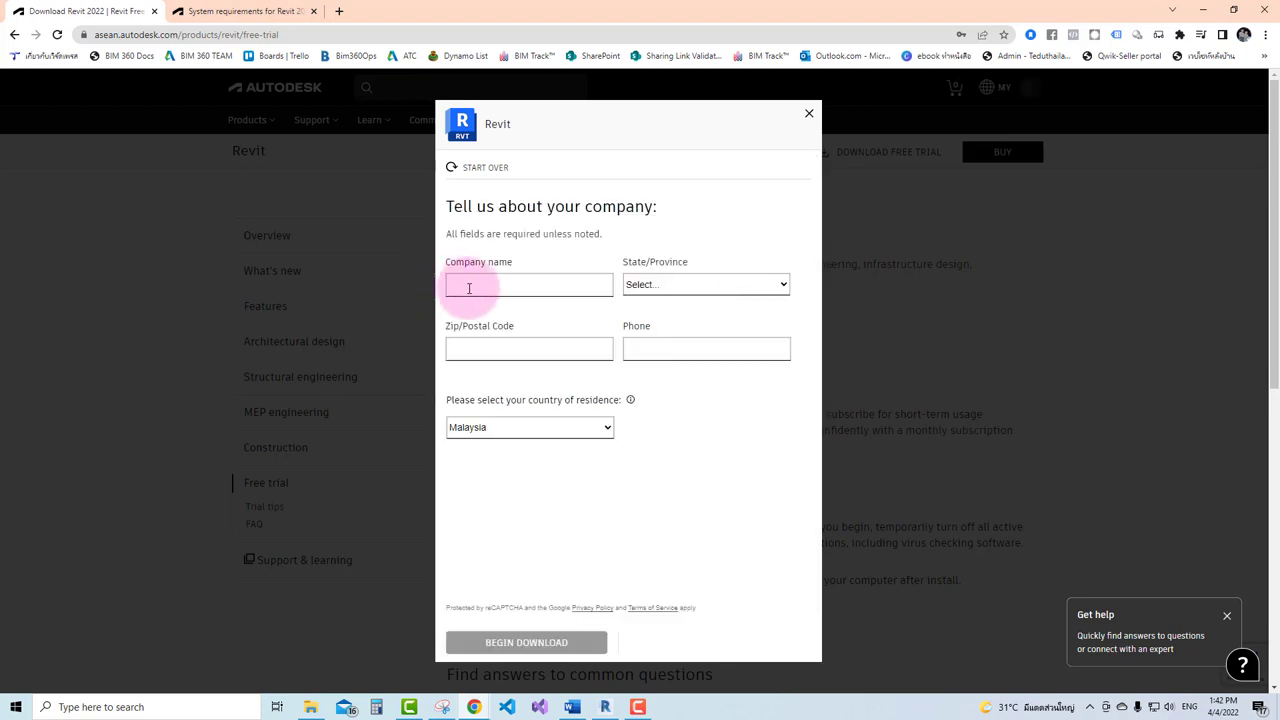
- Fill the company name from autofill and set the country of residence to Thailand
click(468, 288)
click(530, 339)
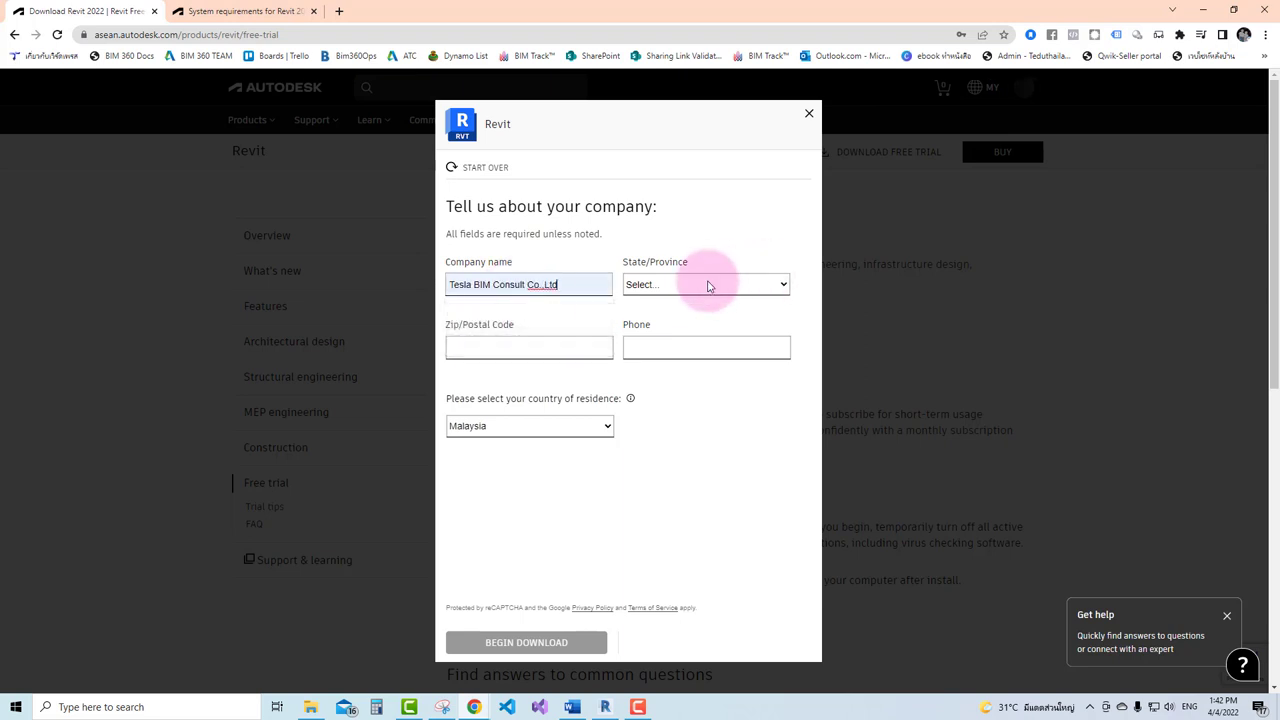
click(700, 284)
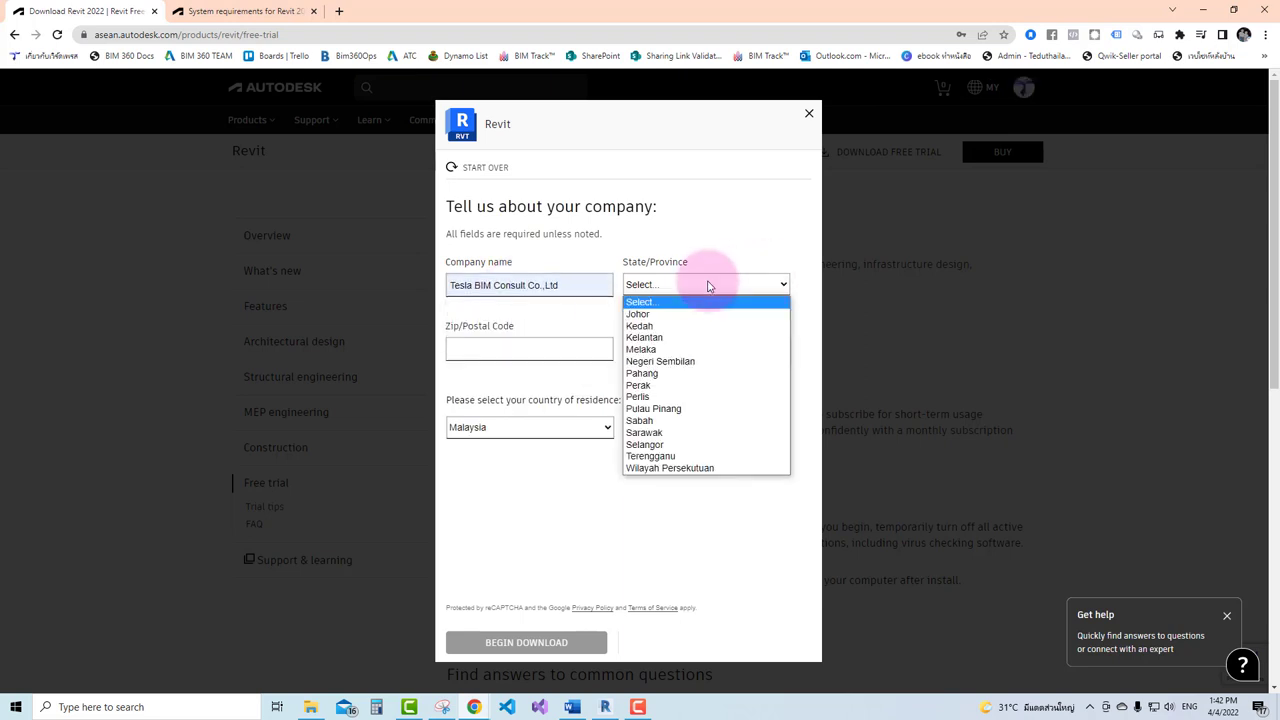
click(566, 306)
click(529, 424)
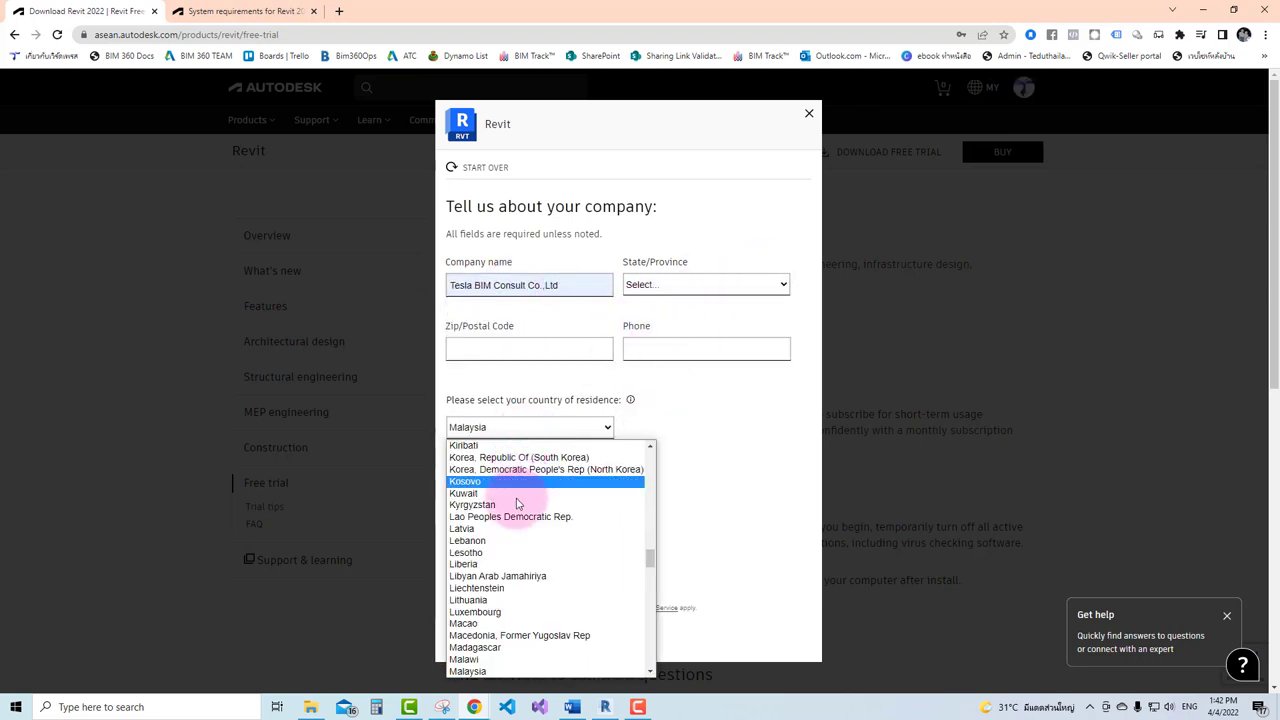
scroll(525, 528, down, 10)
scroll(511, 538, down, 5)
scroll(511, 538, down, 8)
scroll(500, 538, down, 11)
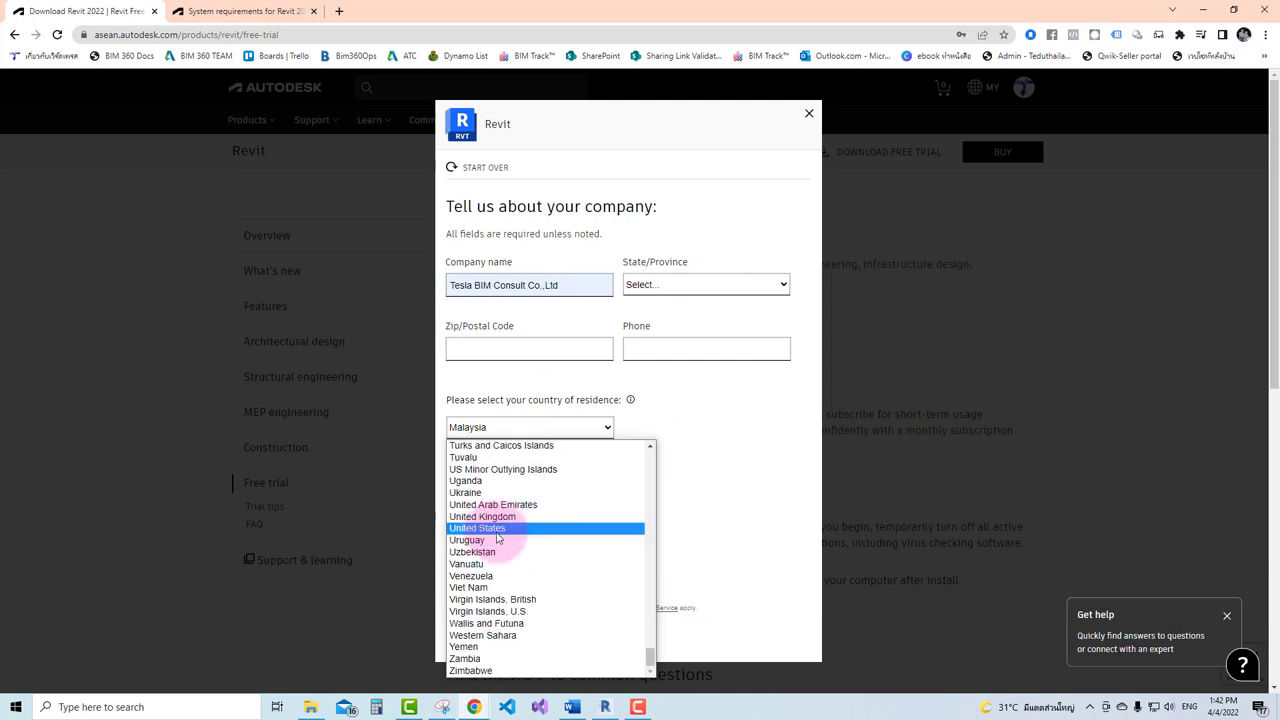
scroll(488, 538, up, 5)
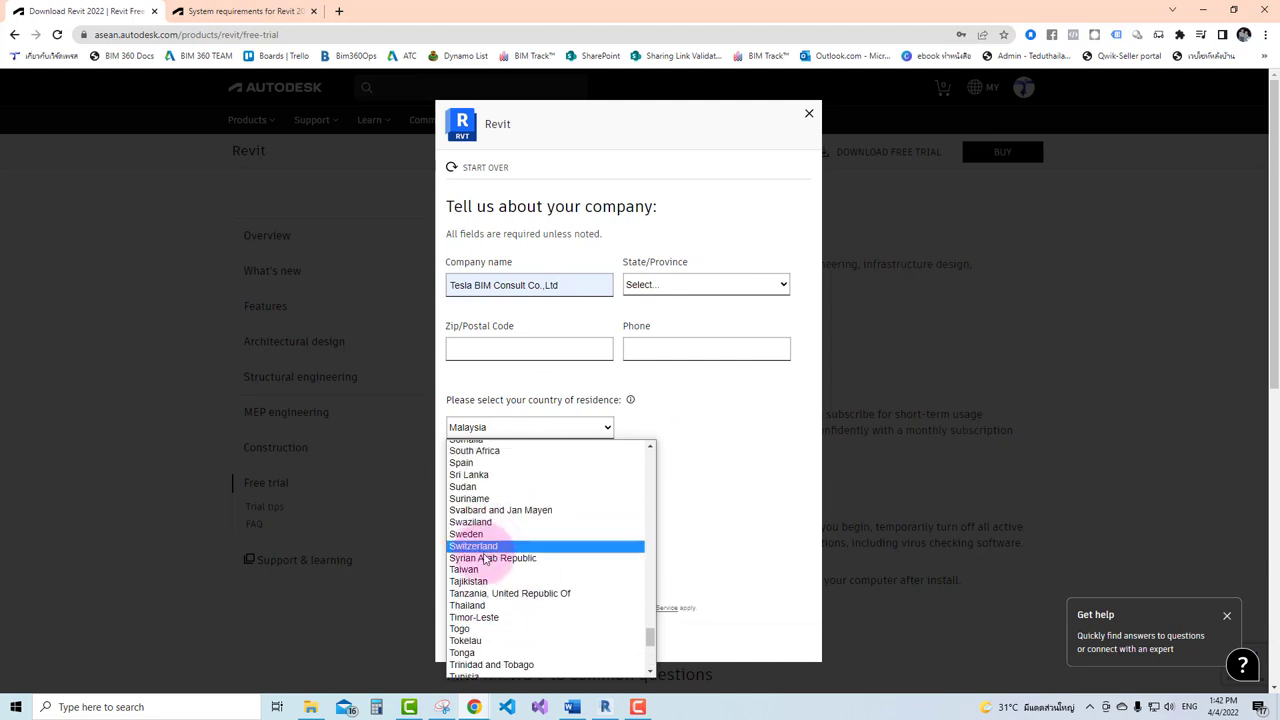
click(478, 601)
- Refill the company name, choose Central region, enter postal code and phone, and begin the download
click(551, 286)
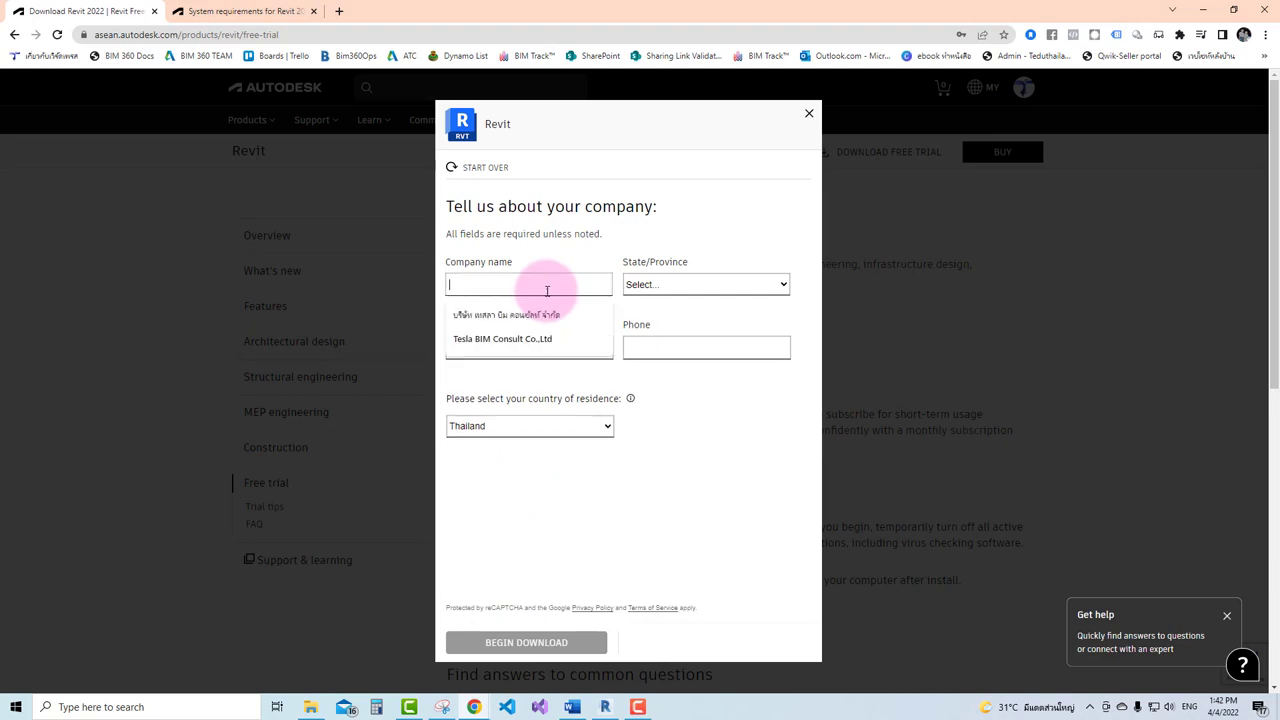
click(531, 337)
click(689, 292)
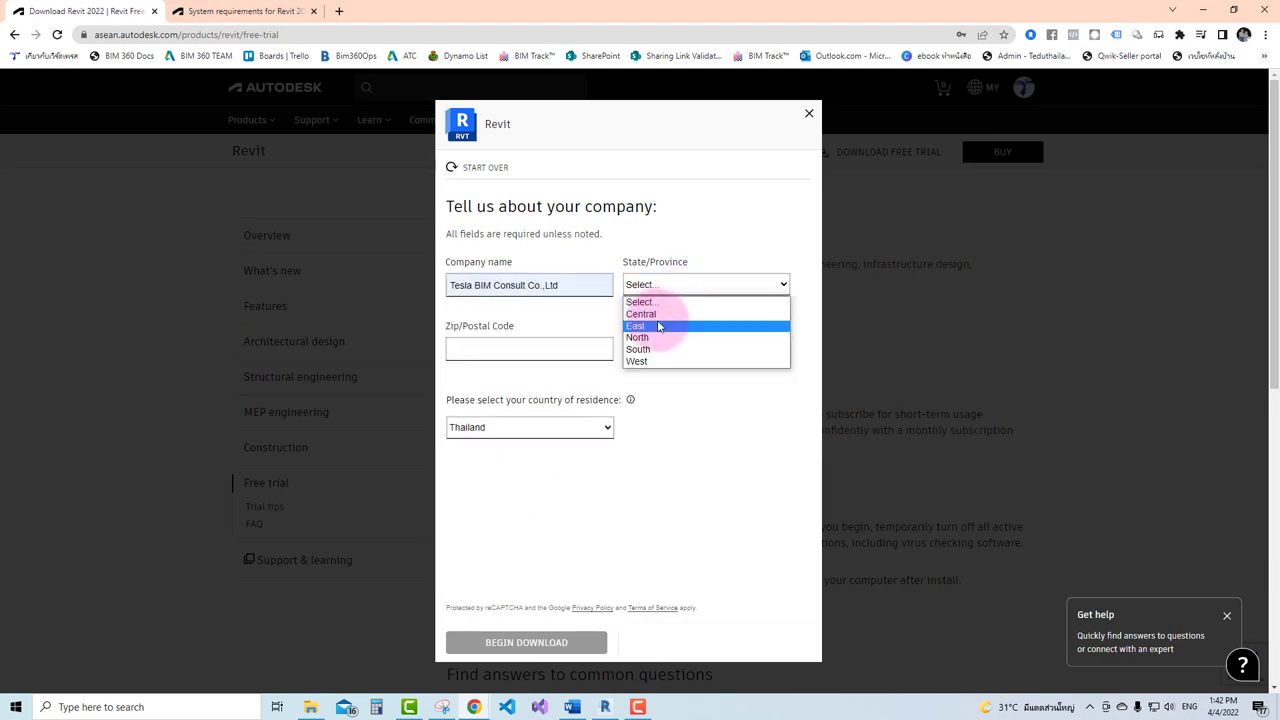
click(660, 310)
click(556, 347)
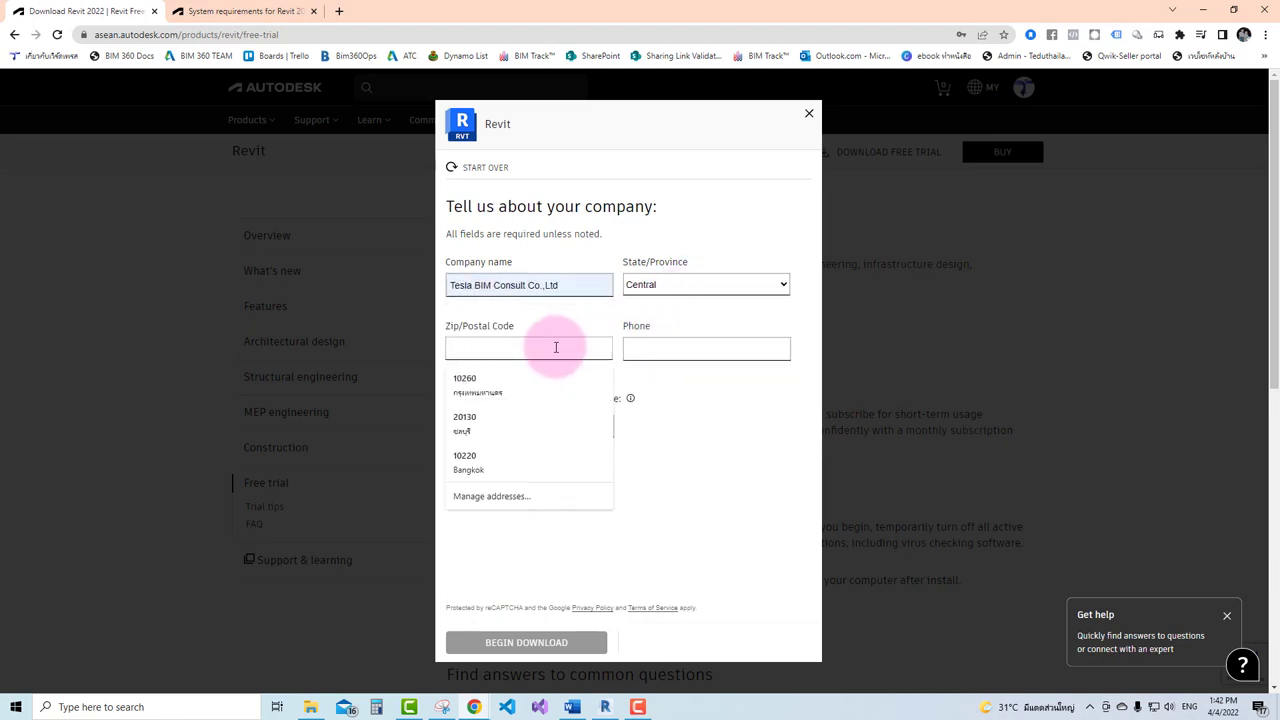
text(10220)
click(709, 350)
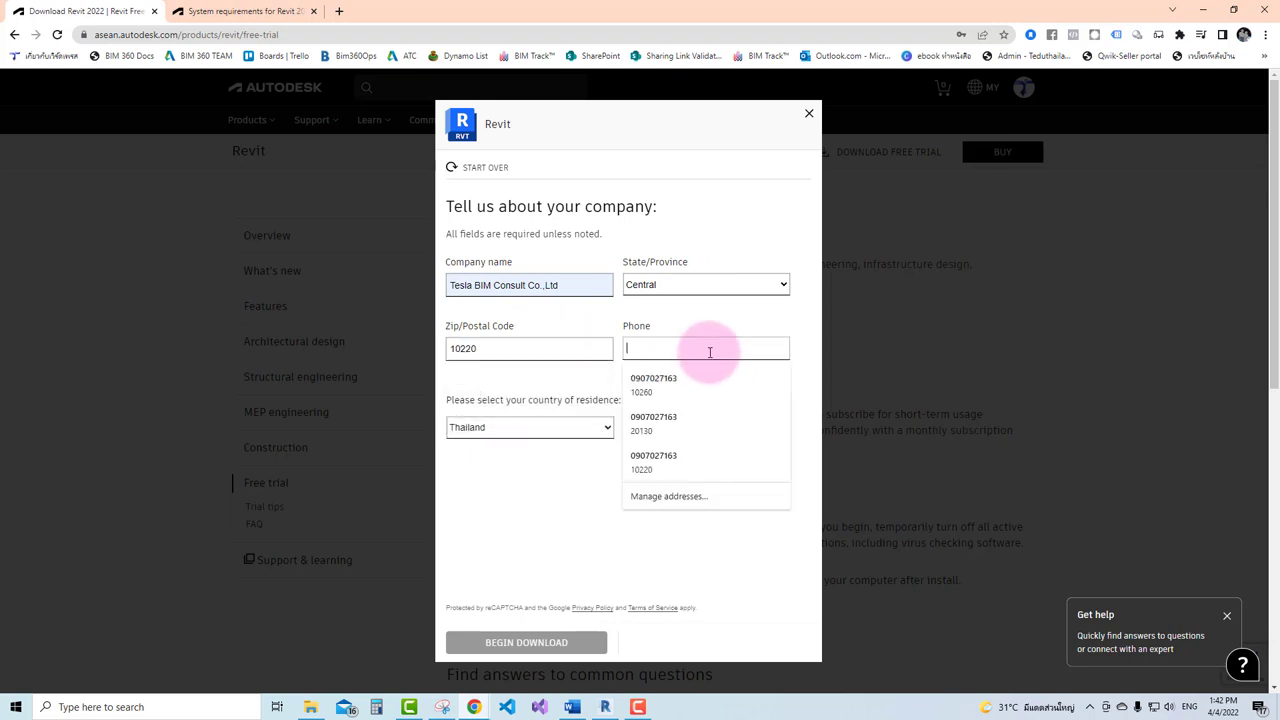
click(640, 420)
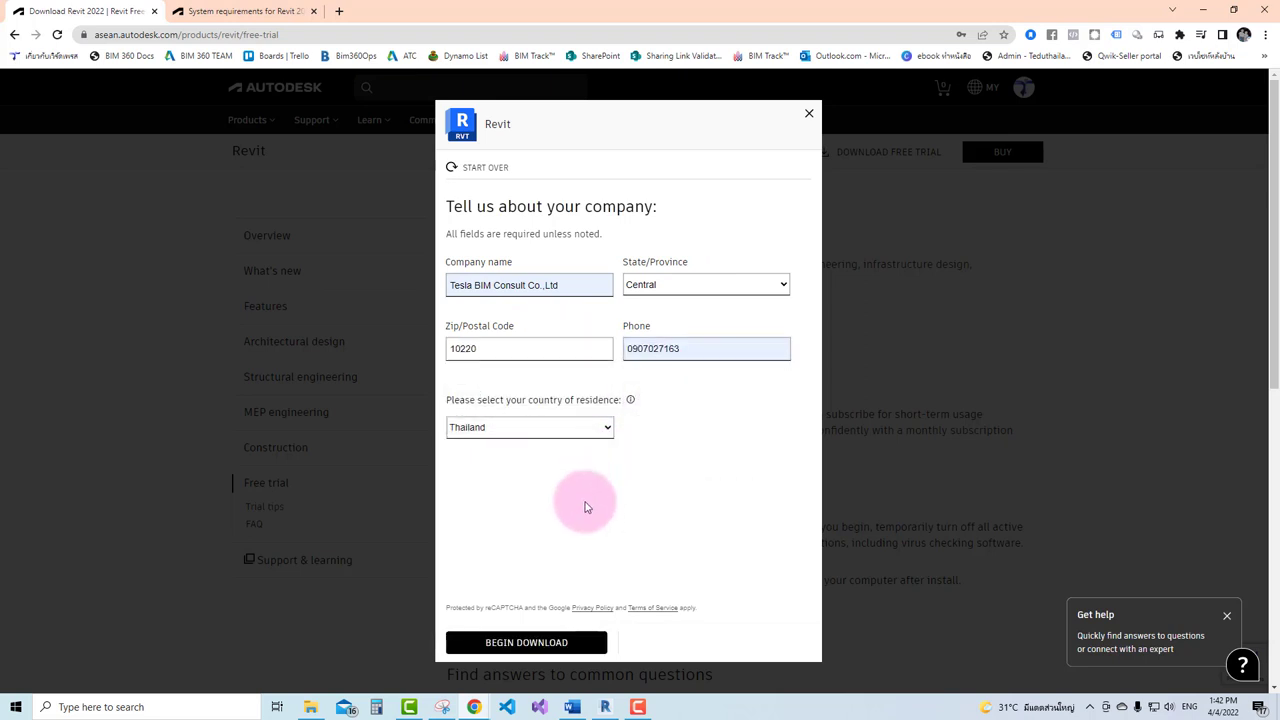
click(540, 646)
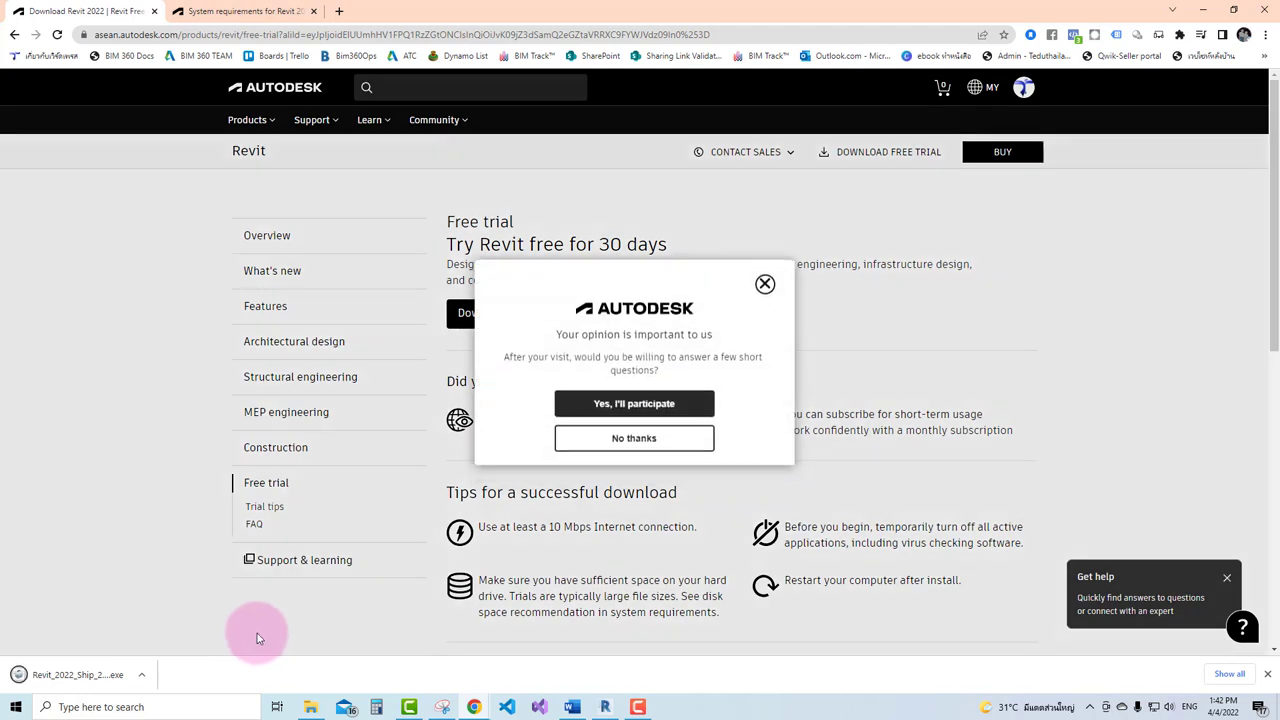
- Dismiss the feedback survey and run the downloaded Revit_2022 .exe installer
click(765, 284)
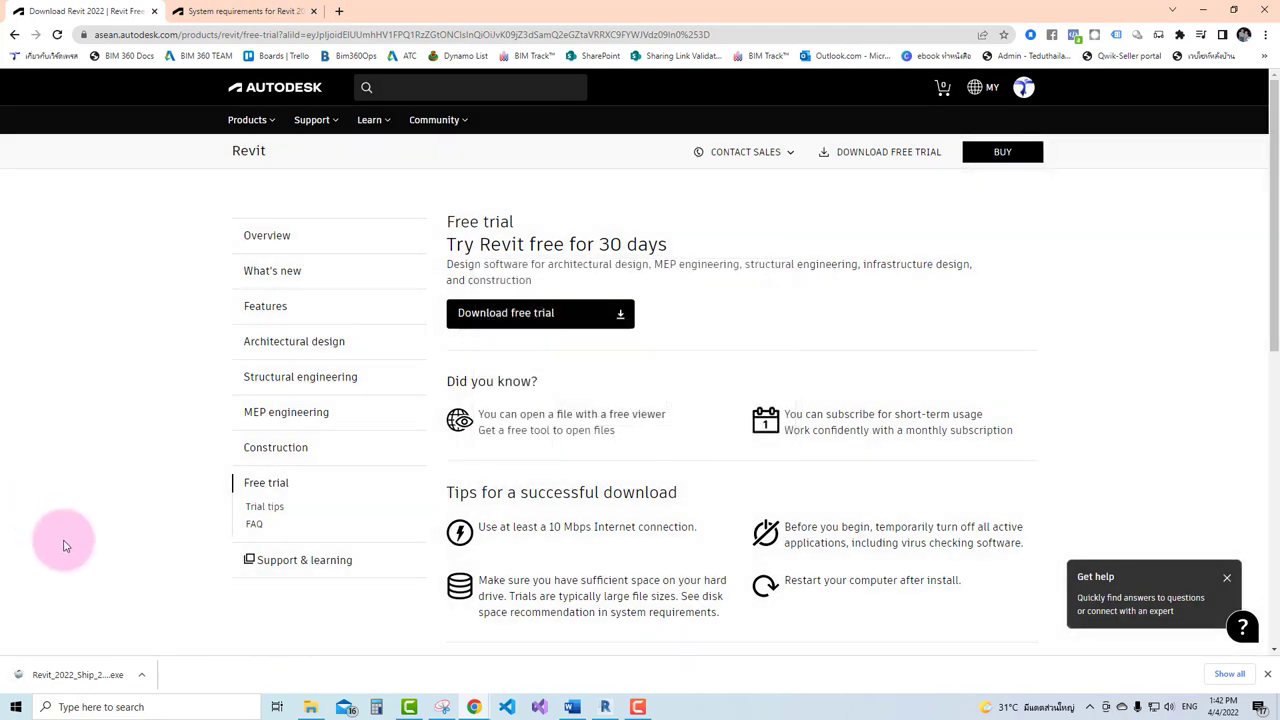
click(80, 676)
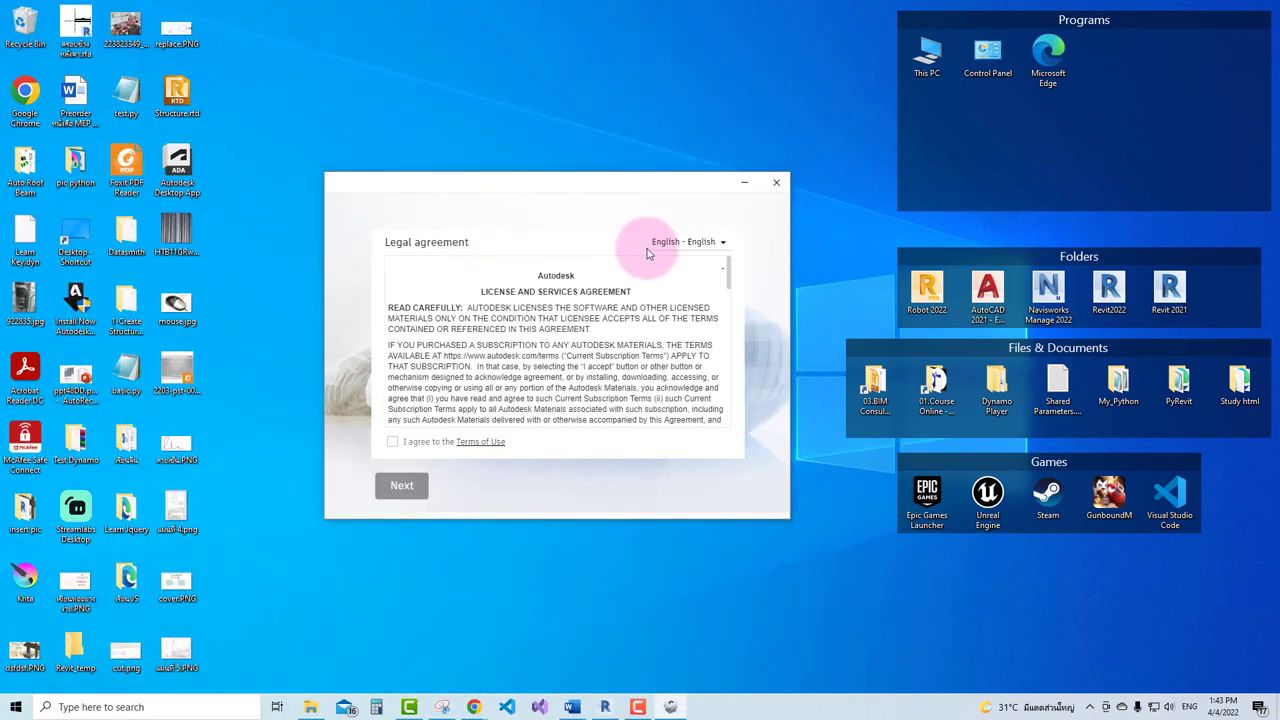
- Keep the agreement language as English, agree to the Terms of Use, and continue
click(718, 243)
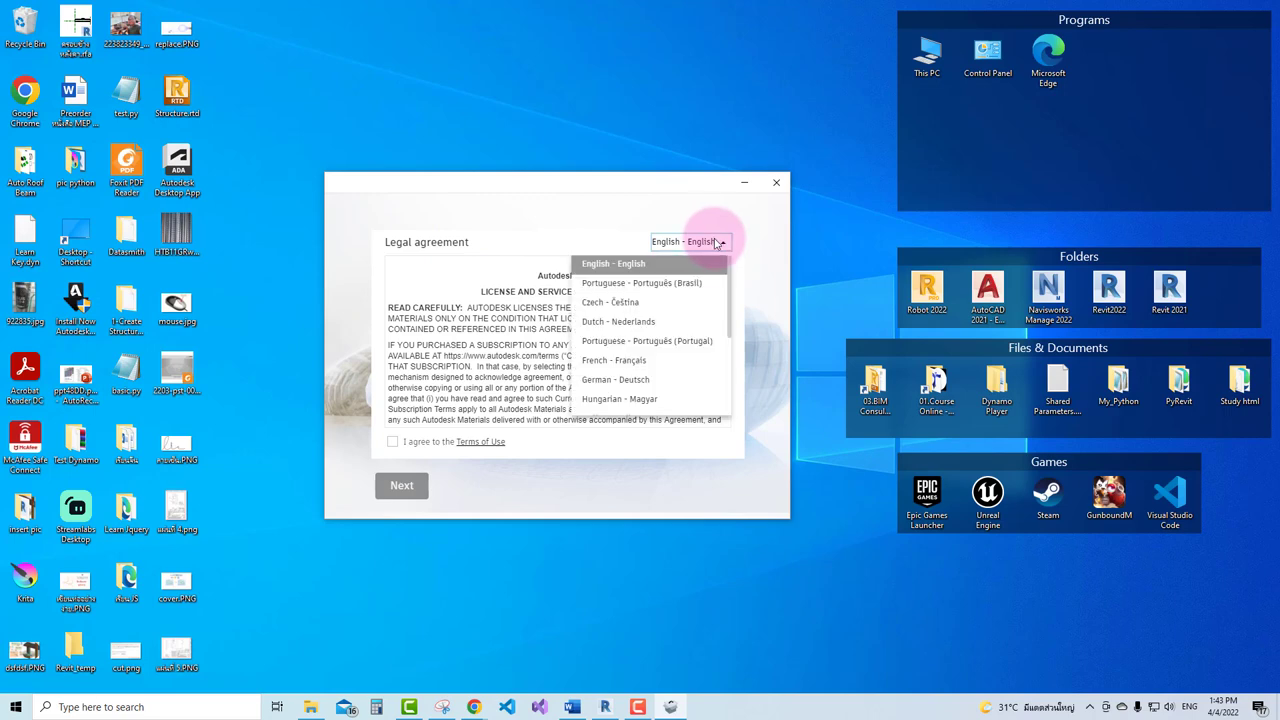
scroll(718, 303, down, 3)
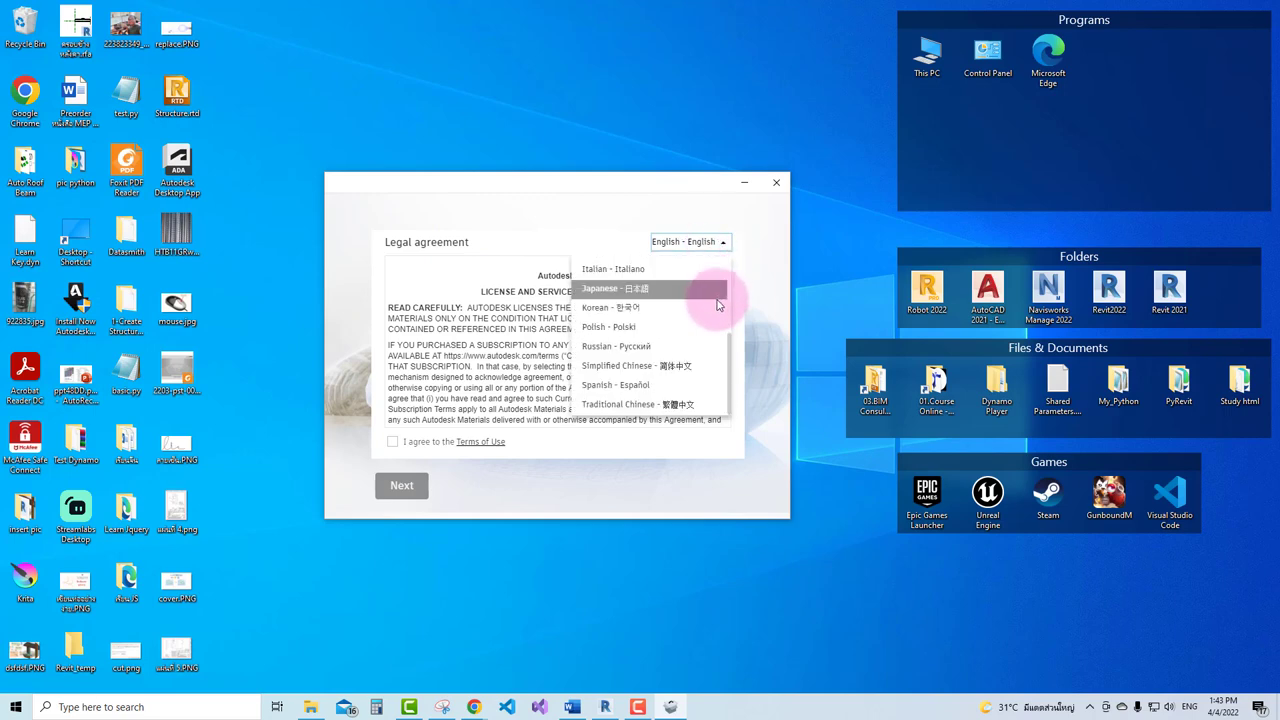
scroll(717, 310, up, 2)
scroll(716, 313, up, 2)
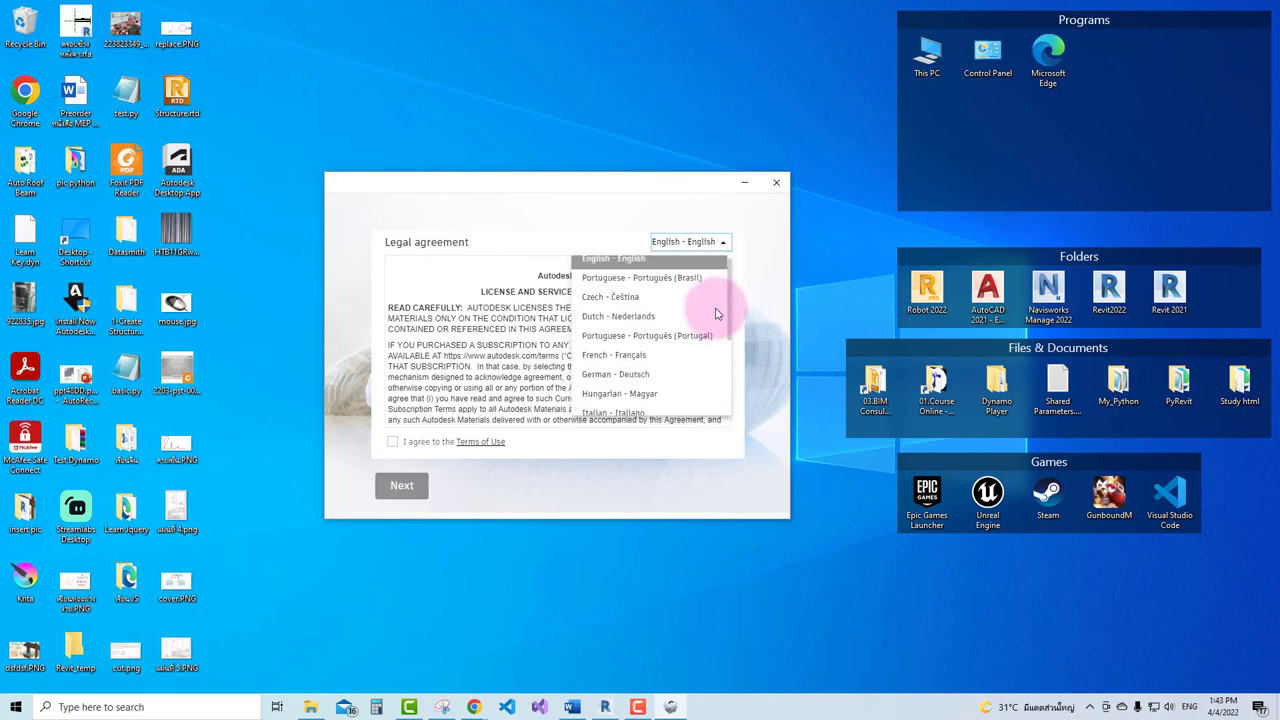
scroll(716, 313, up, 1)
click(643, 266)
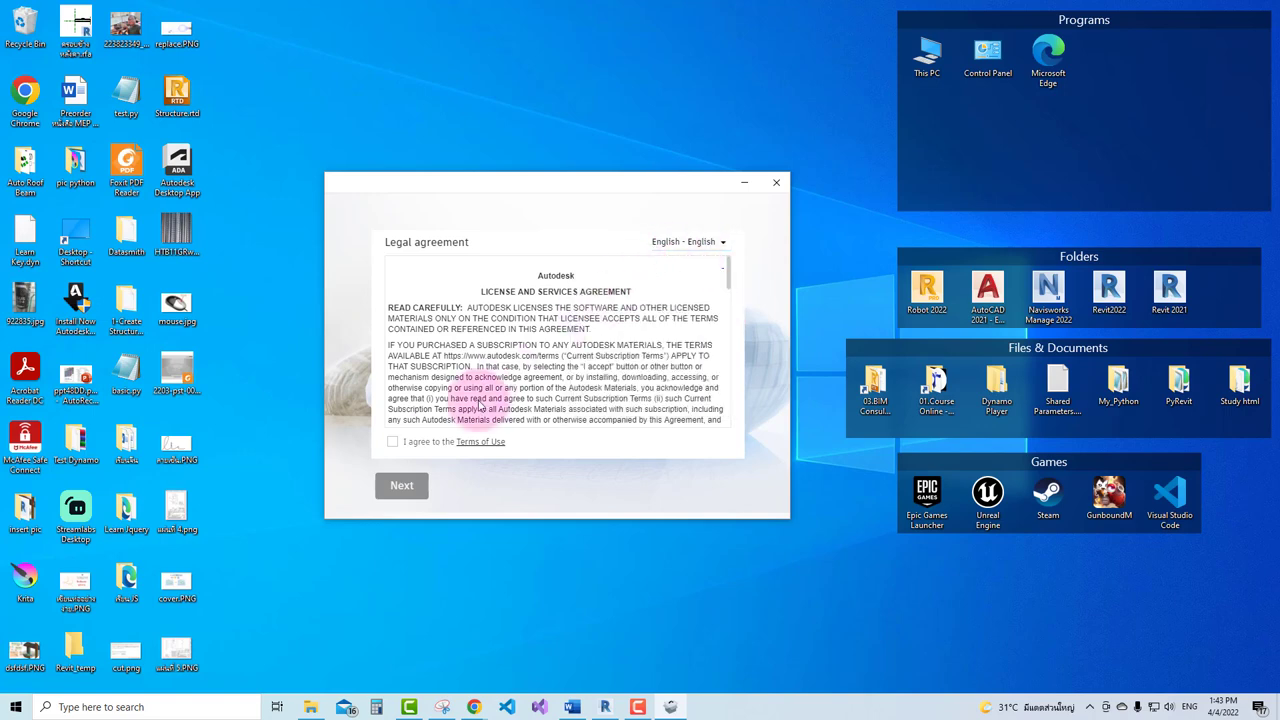
click(392, 443)
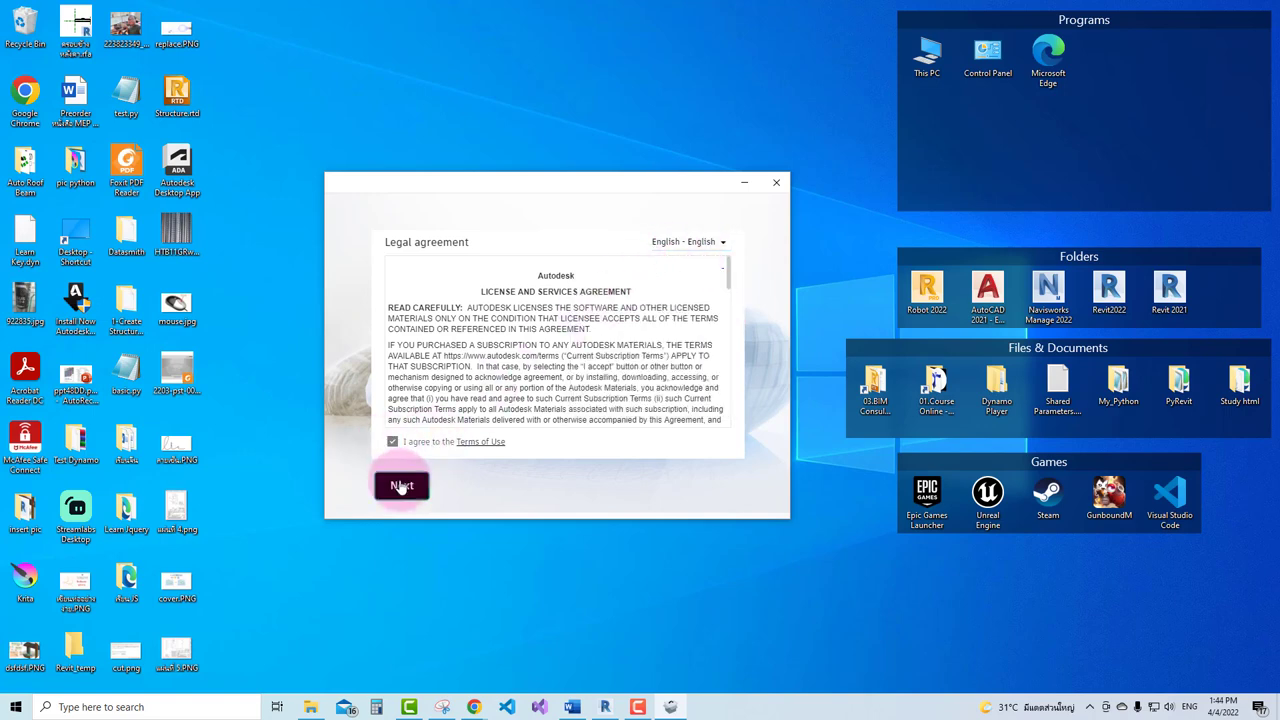
click(401, 486)
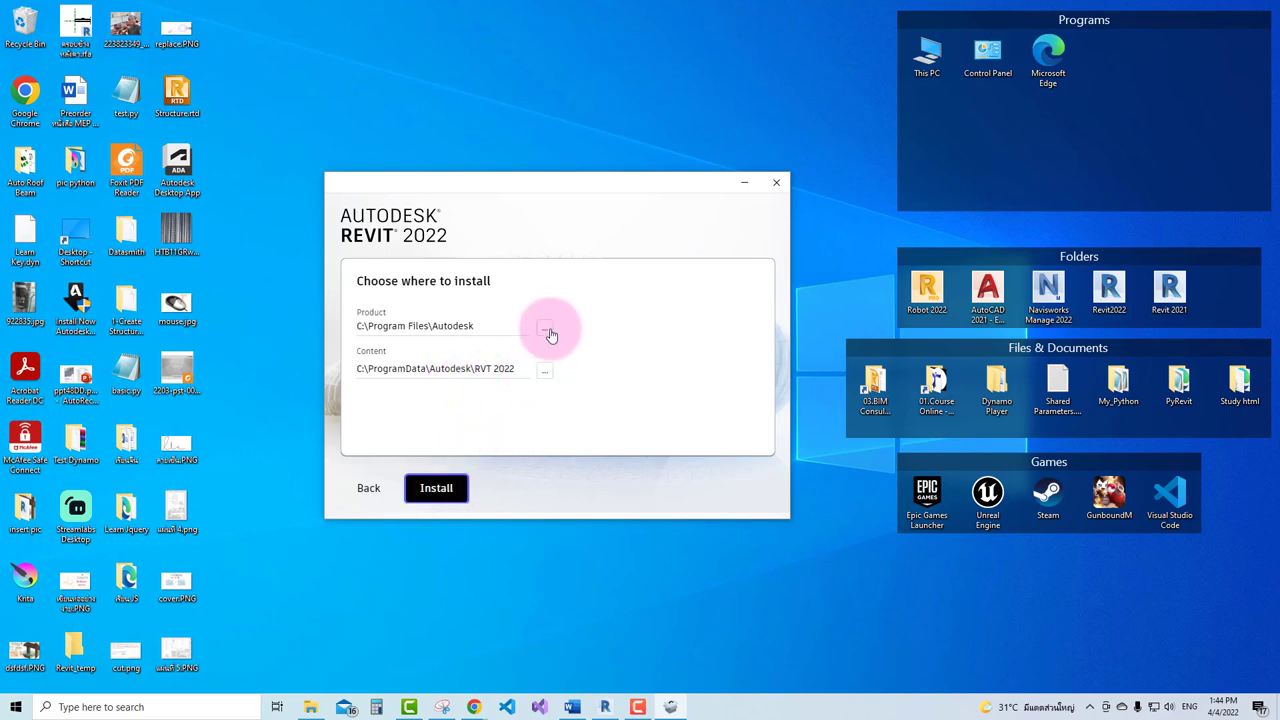
- Start installing Revit 2022 with the default Product and Content paths
click(447, 497)
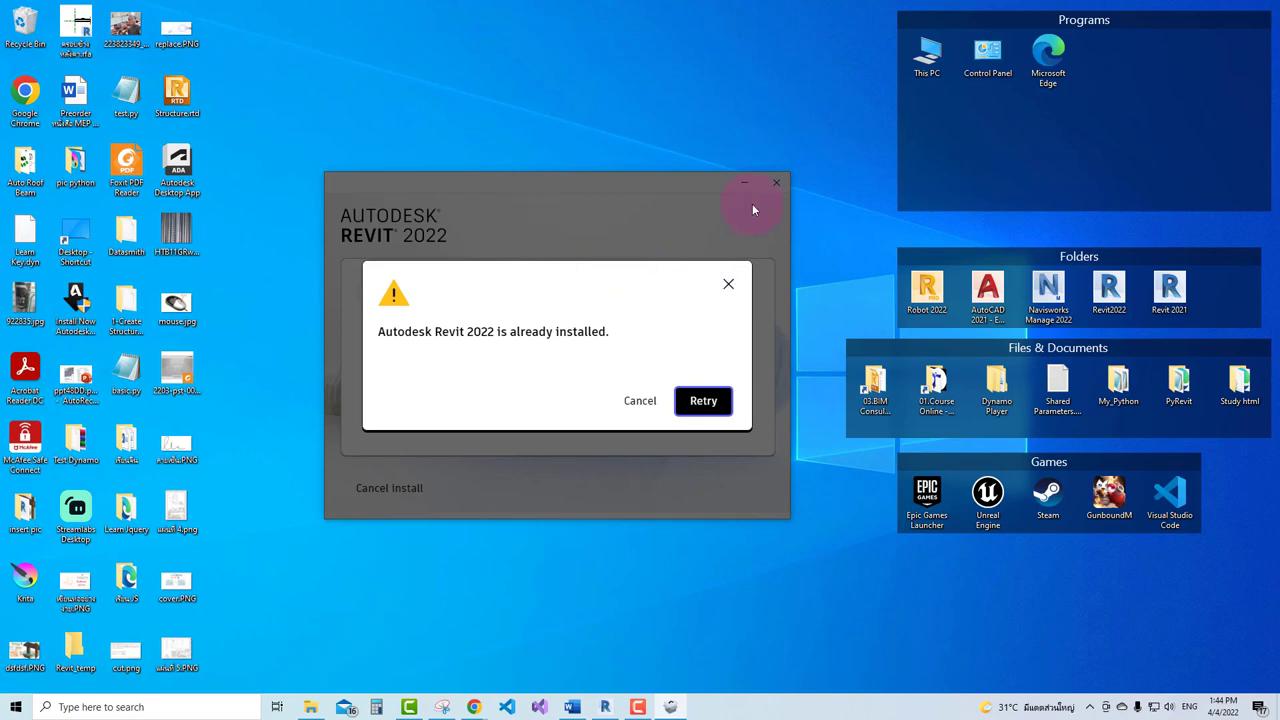
- Retry past the 'already installed' warning so the Revit 2022 installation begins
click(1116, 299)
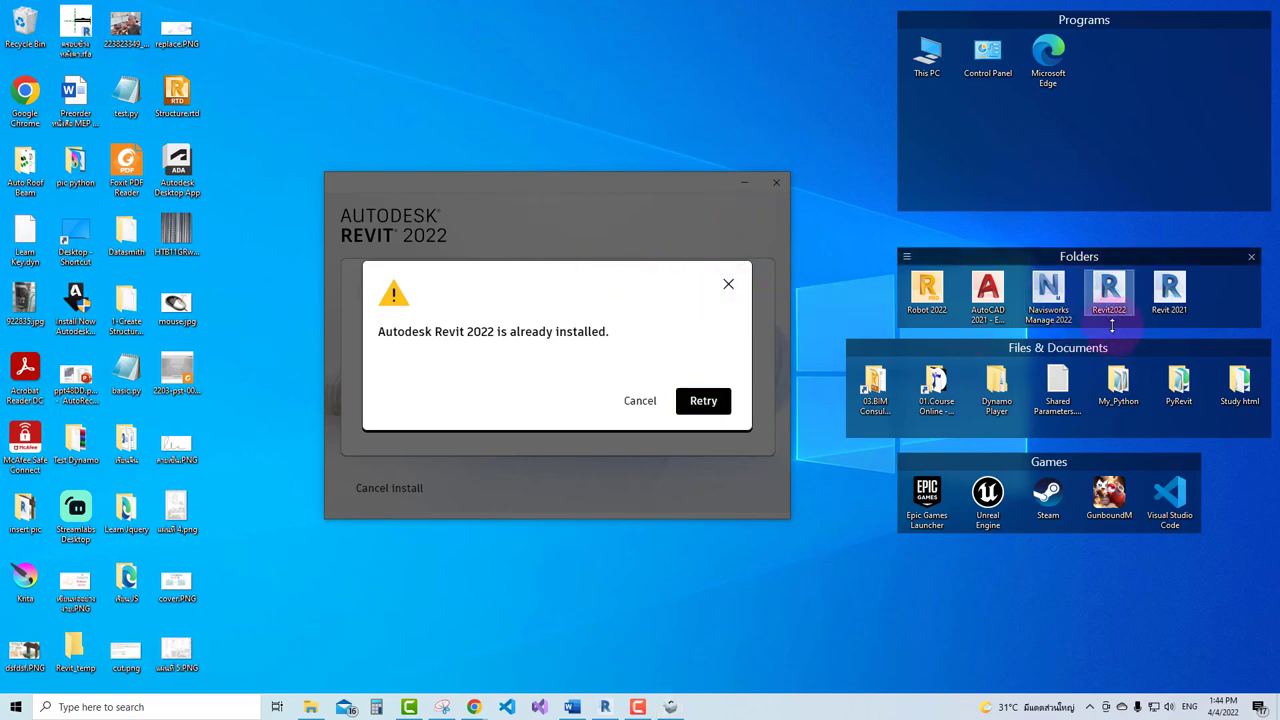
click(728, 284)
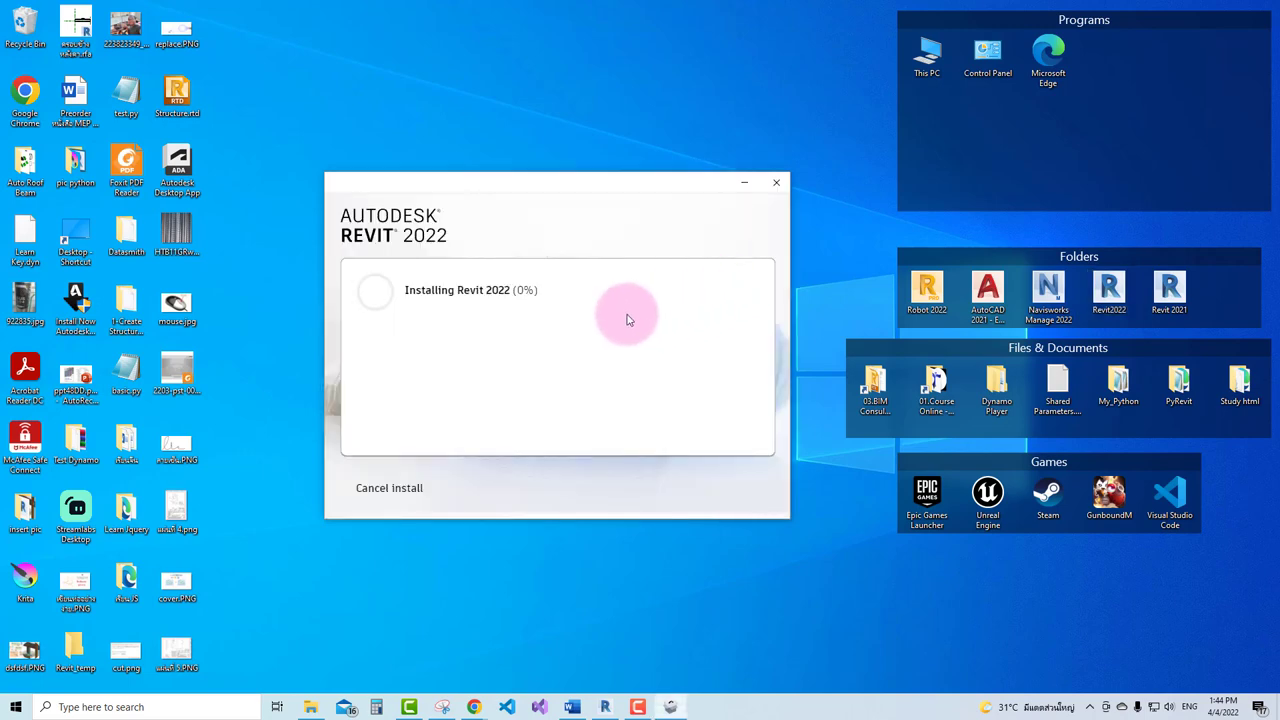